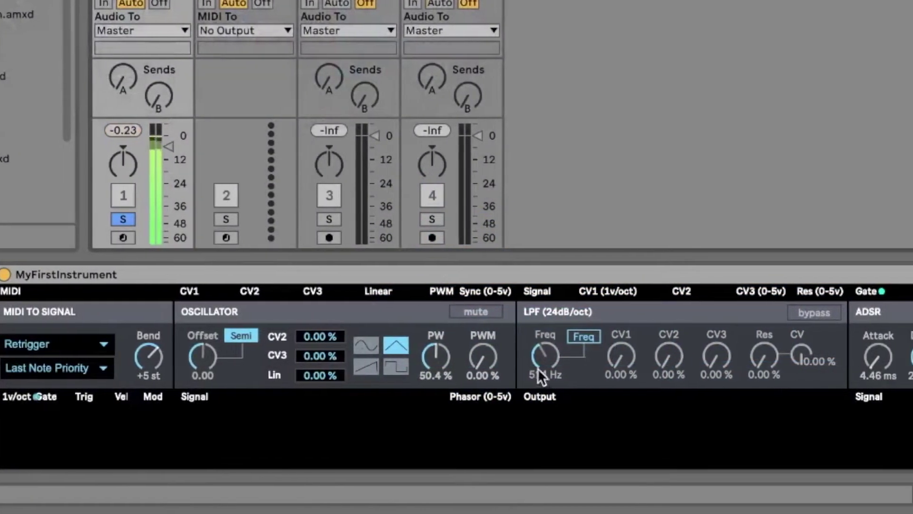
- Sweep the oscillator pulse width up and down, settling it at 52.8 %
left_click_drag(434, 361, 434, 323)
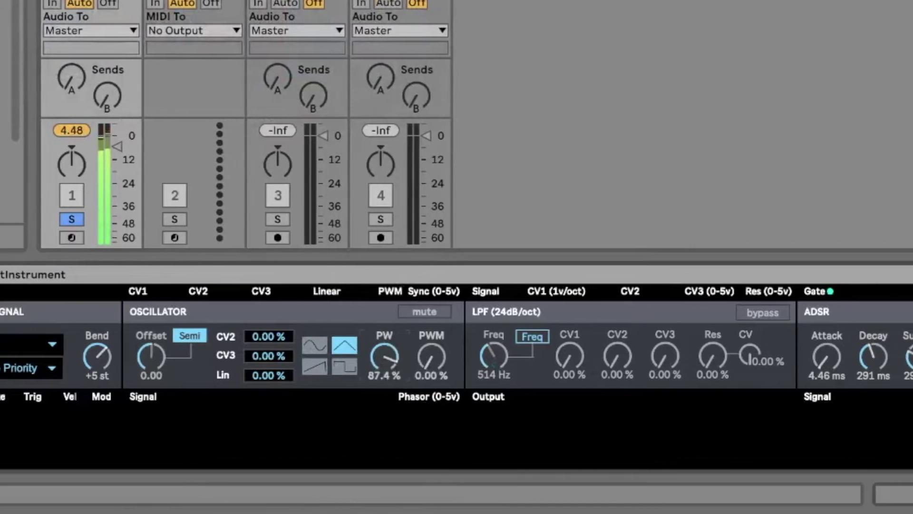
left_click_drag(383, 357, 384, 392)
left_click_drag(310, 357, 310, 340)
- Sweep the LPF cutoff down to about 340 Hz and lengthen the ADSR decay
left_click_drag(420, 356, 420, 340)
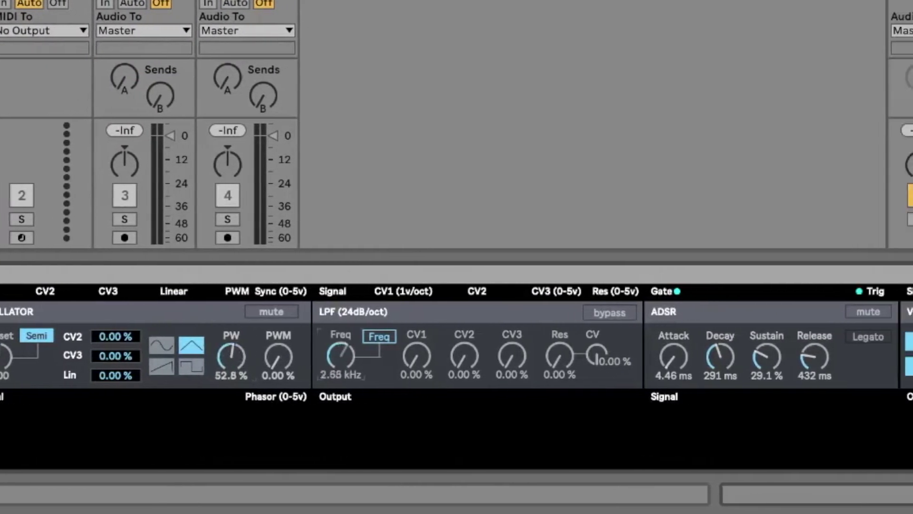
left_click_drag(339, 356, 339, 384)
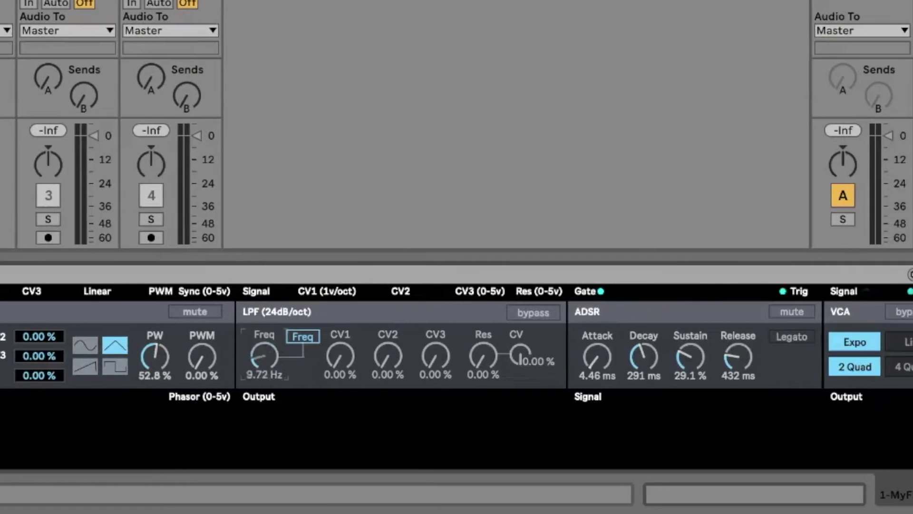
left_click_drag(264, 384, 264, 366)
left_click_drag(643, 357, 643, 376)
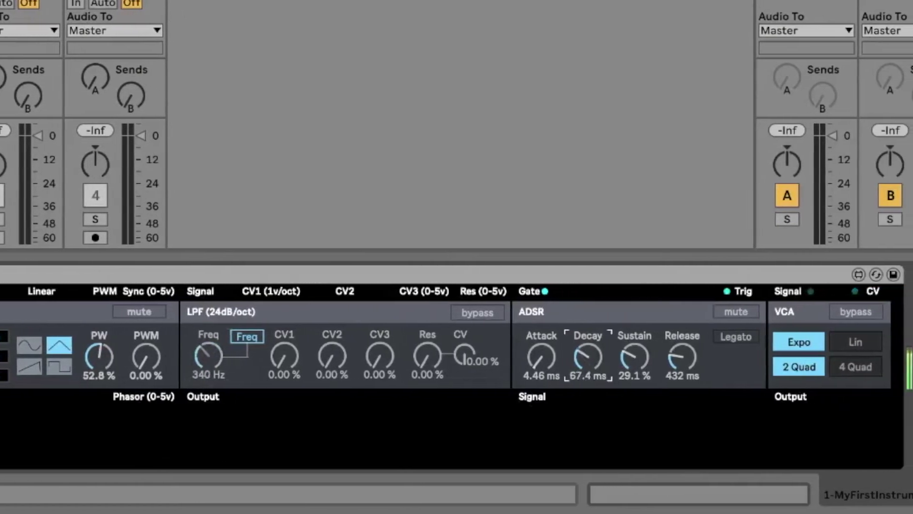
left_click_drag(587, 356, 587, 338)
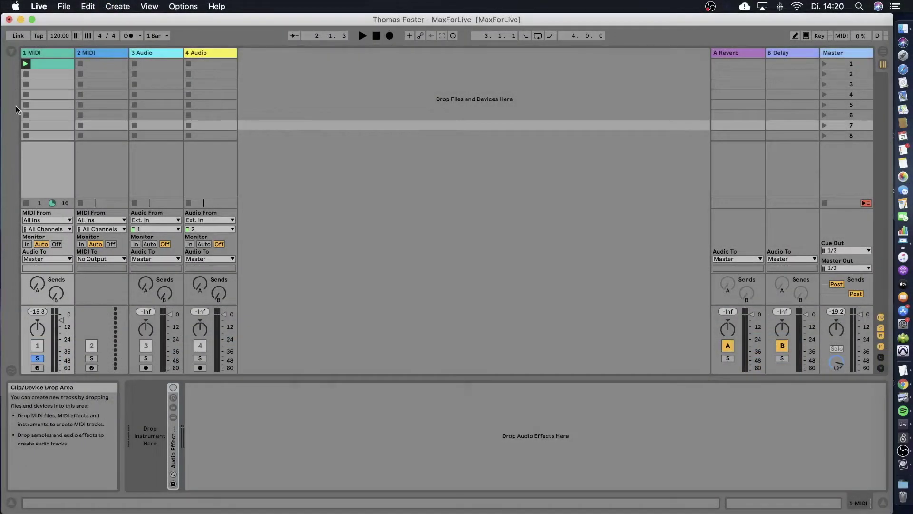
- Drag the blank Max Instrument from the browser's Max for Live folder onto the 1 MIDI track
left_click(12, 52)
left_click(12, 53)
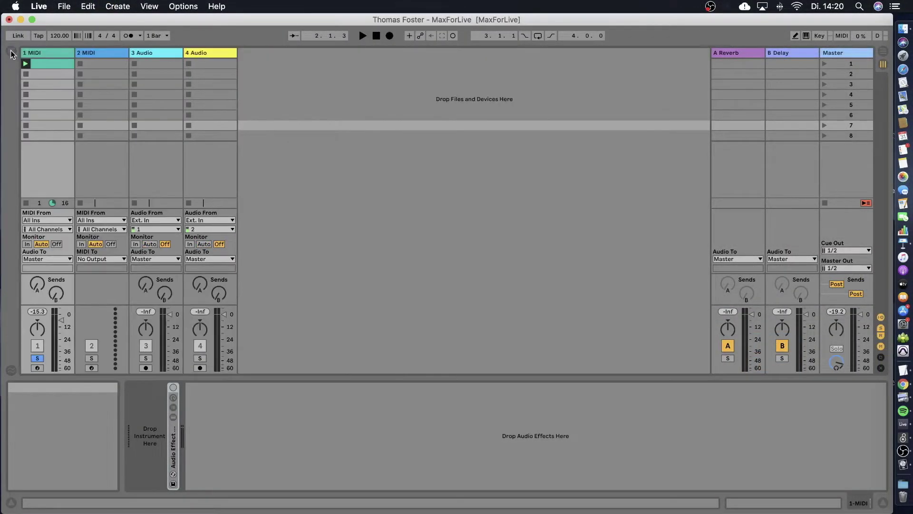
left_click(11, 51)
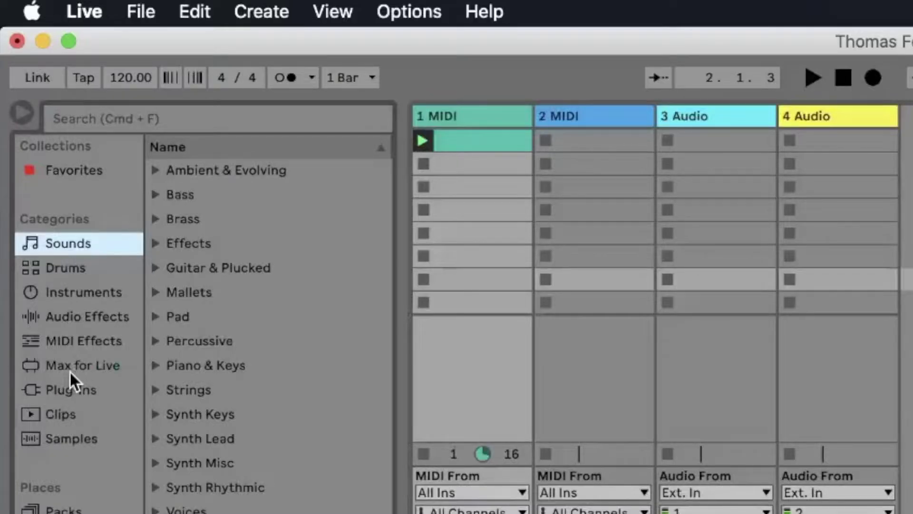
left_click(72, 369)
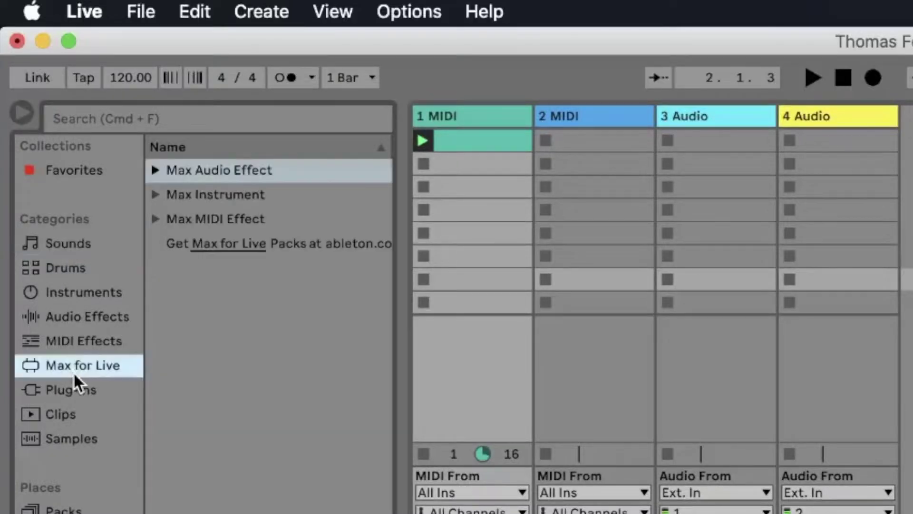
left_click(235, 197)
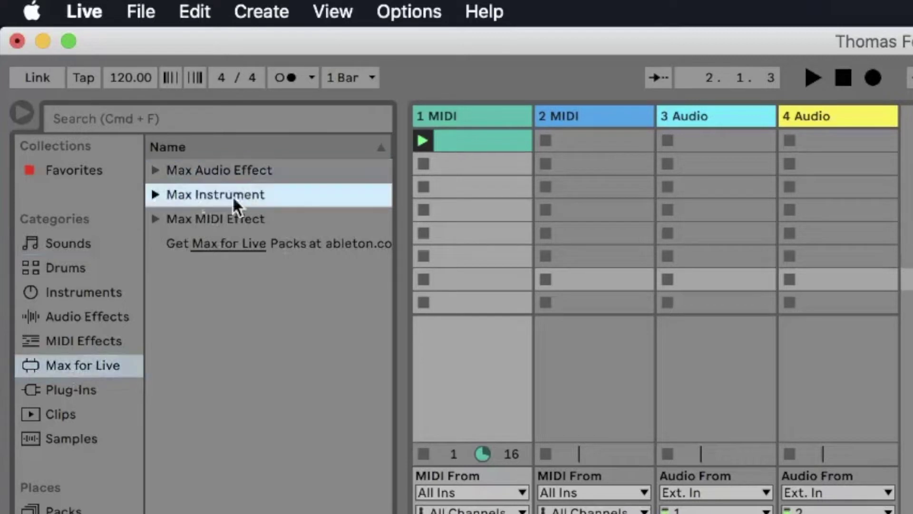
left_click(155, 194)
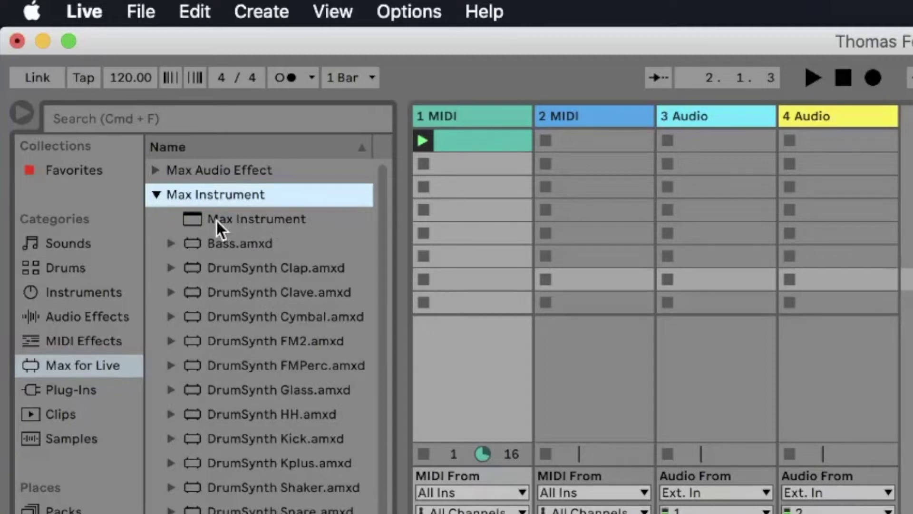
left_click(219, 220)
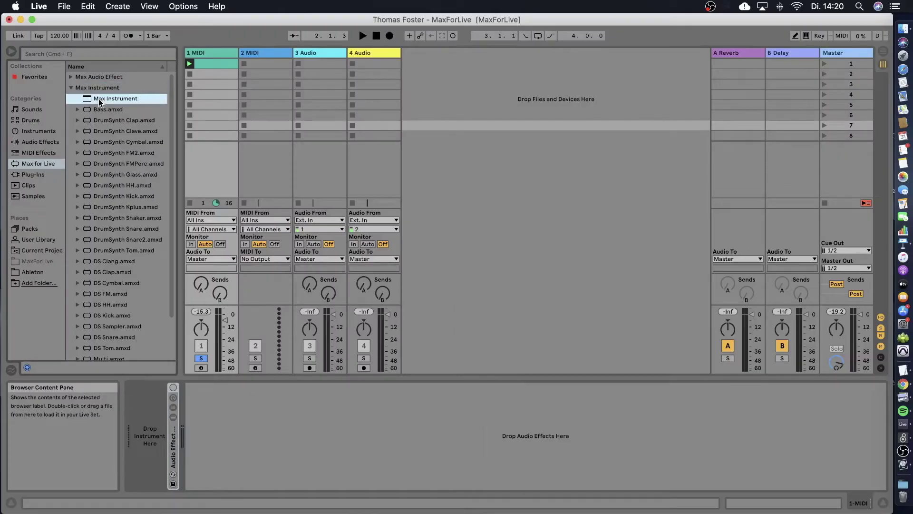
left_click_drag(100, 102, 143, 400)
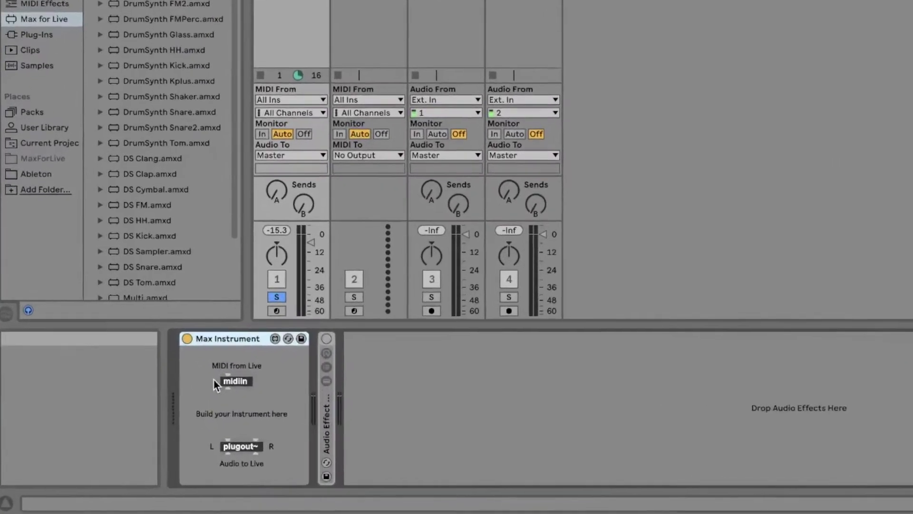
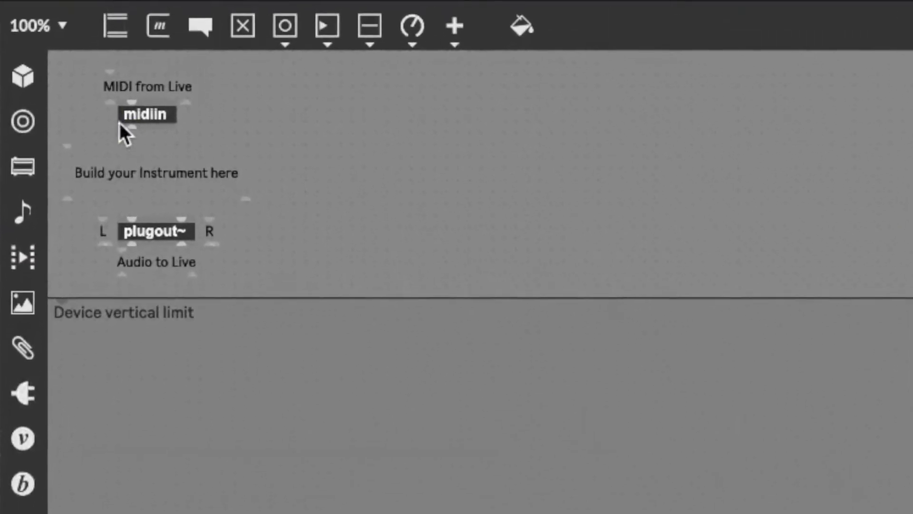
- Delete the six template comments and move midiin and plugout~ below the dividing line at the left
left_click_drag(143, 110, 402, 94)
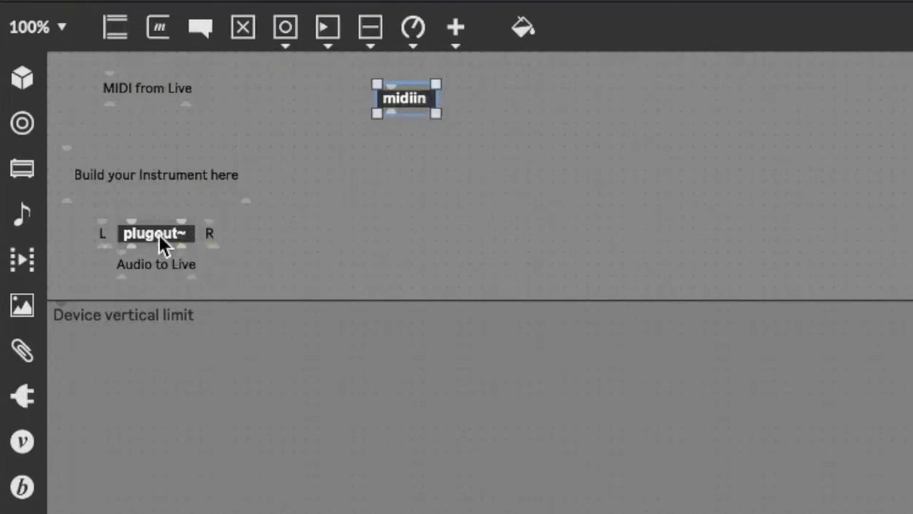
left_click_drag(159, 235, 410, 221)
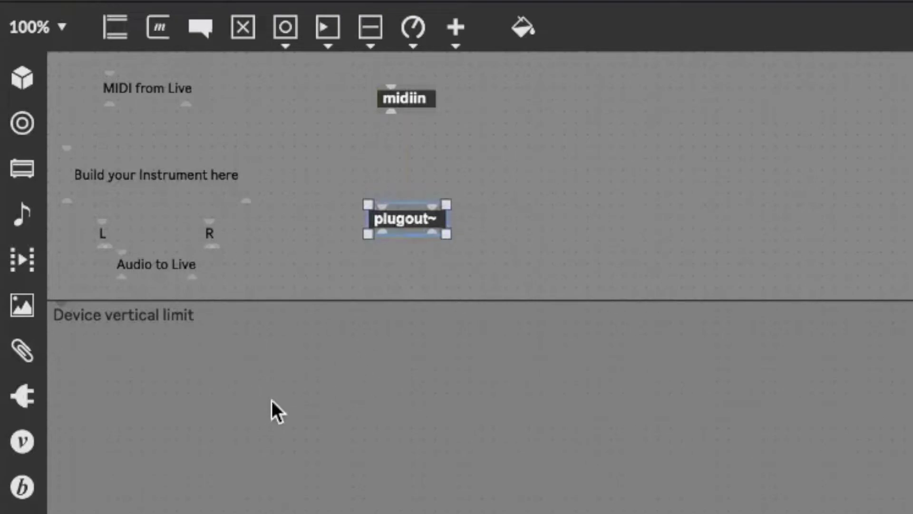
left_click_drag(272, 401, 107, 93)
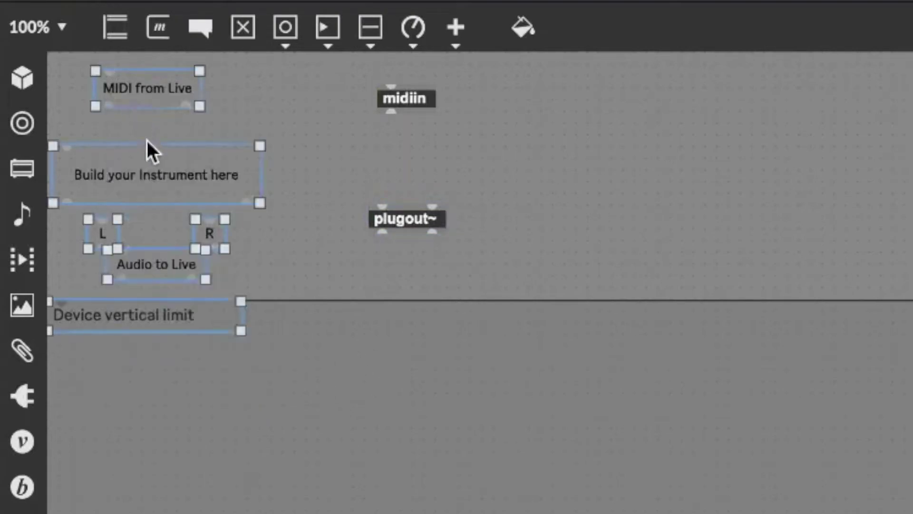
key("BackSpace")
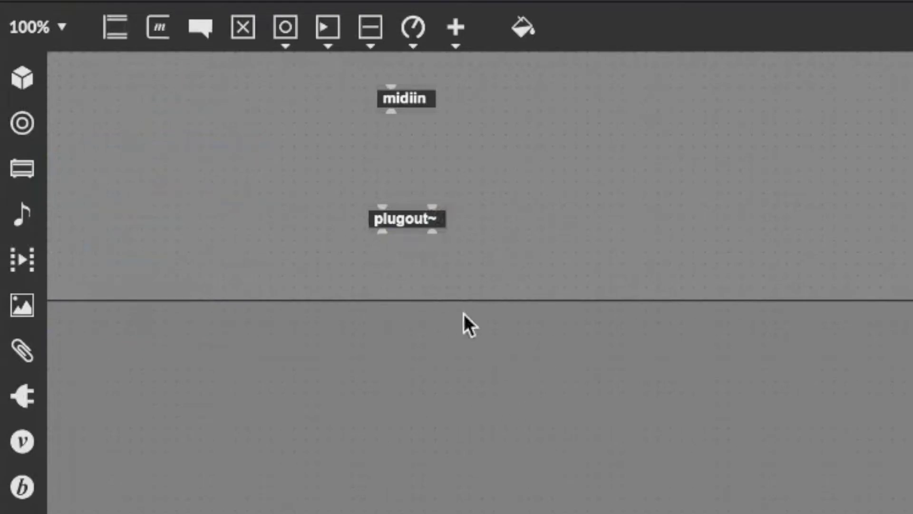
left_click_drag(432, 264, 87, 341)
left_click(221, 343)
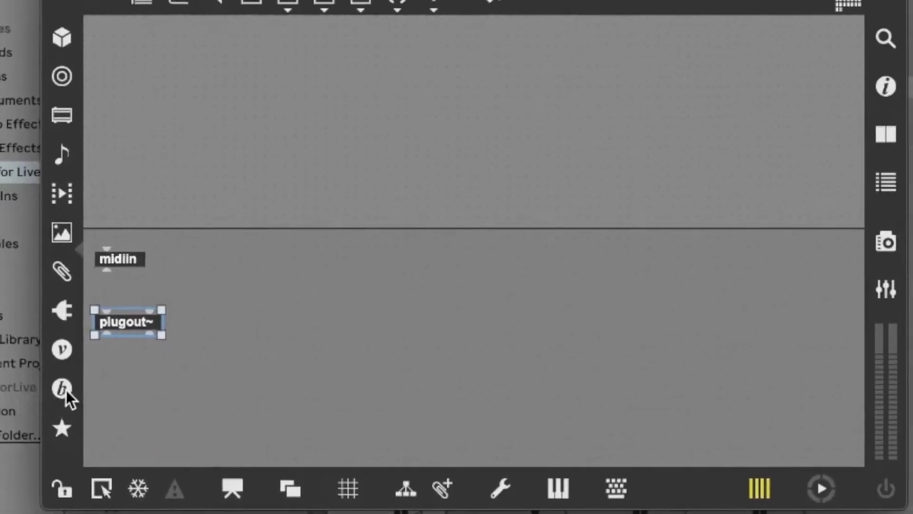
- Drop a BEAP Oscillator module from the Oscillator category and drag it to the upper canvas
left_click(56, 384)
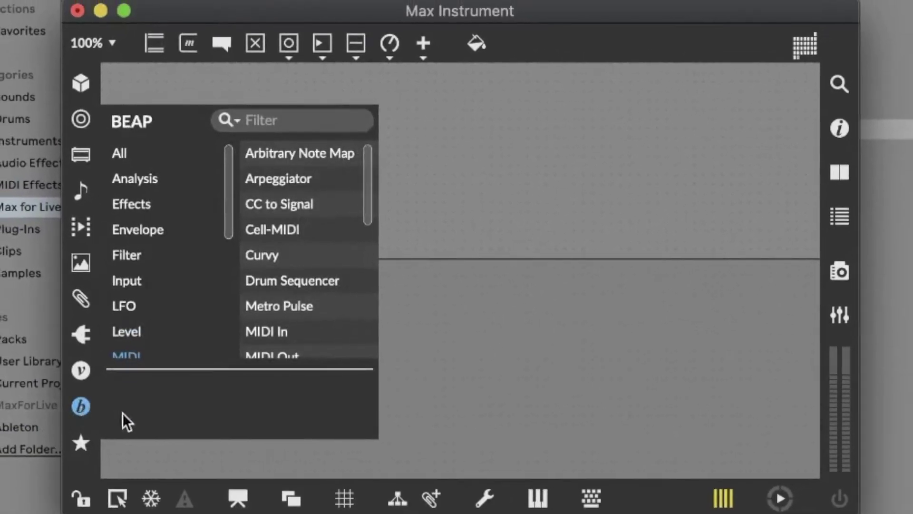
scroll(160, 302, "down", 4)
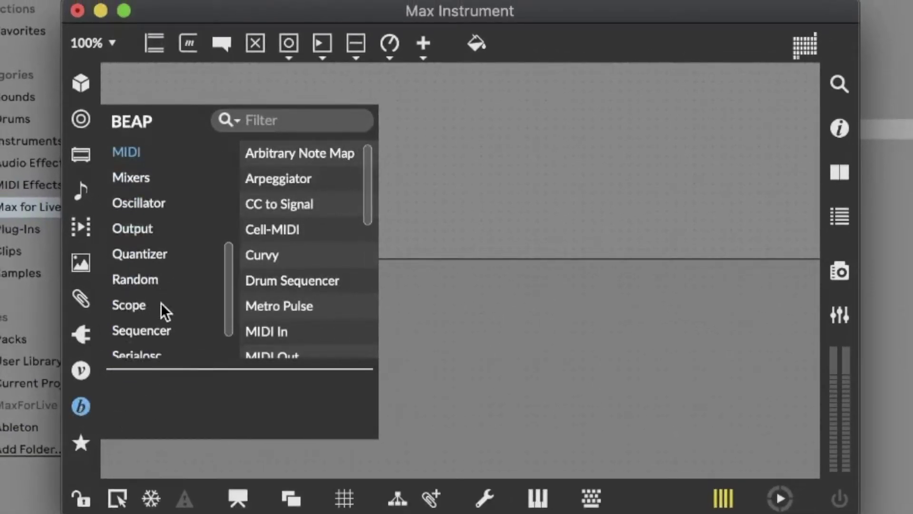
left_click(151, 207)
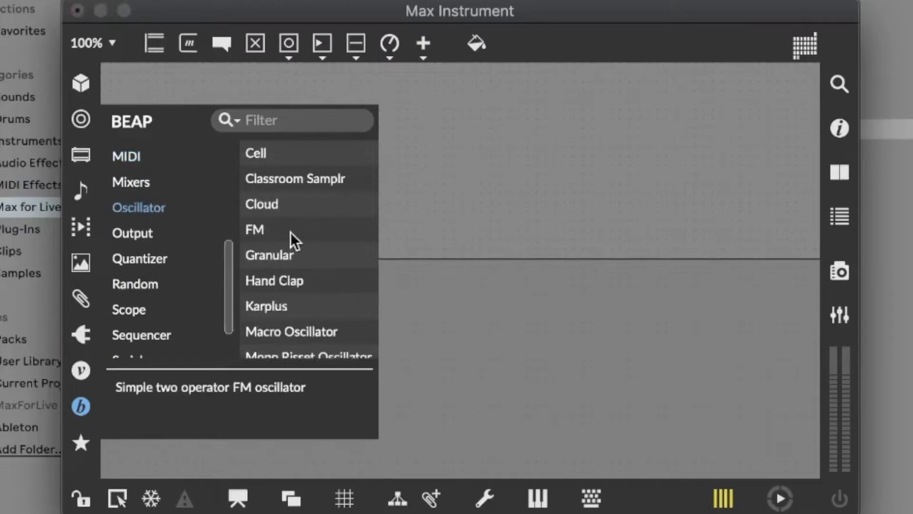
scroll(293, 235, "down", 4)
scroll(292, 239, "up", 2)
scroll(293, 240, "up", 2)
scroll(293, 242, "down", 4)
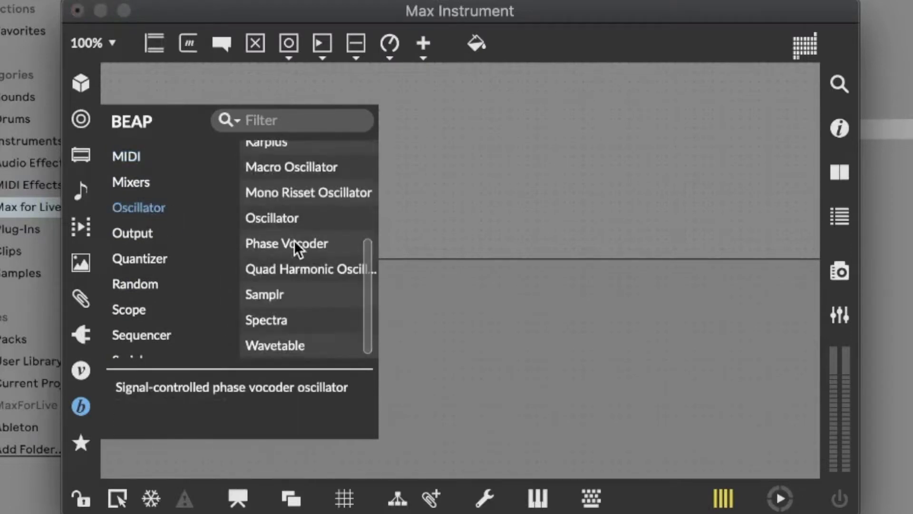
left_click(281, 218)
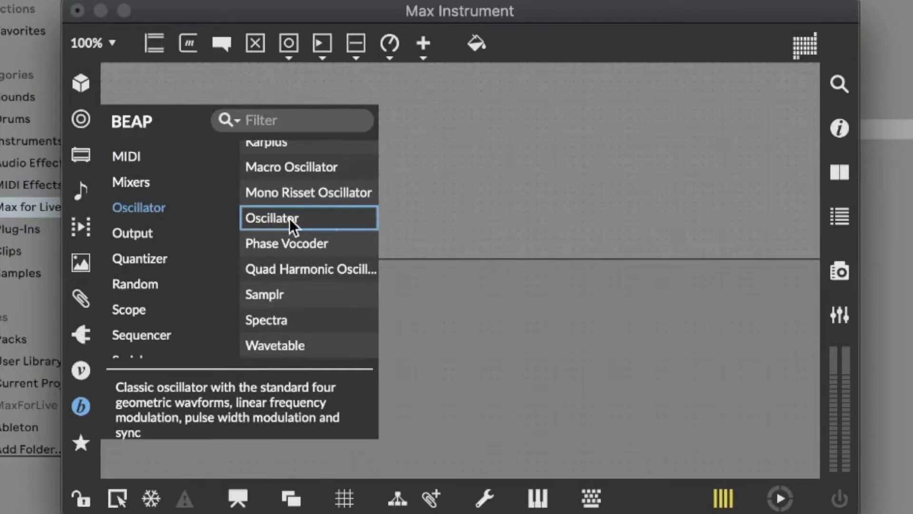
left_click(517, 292)
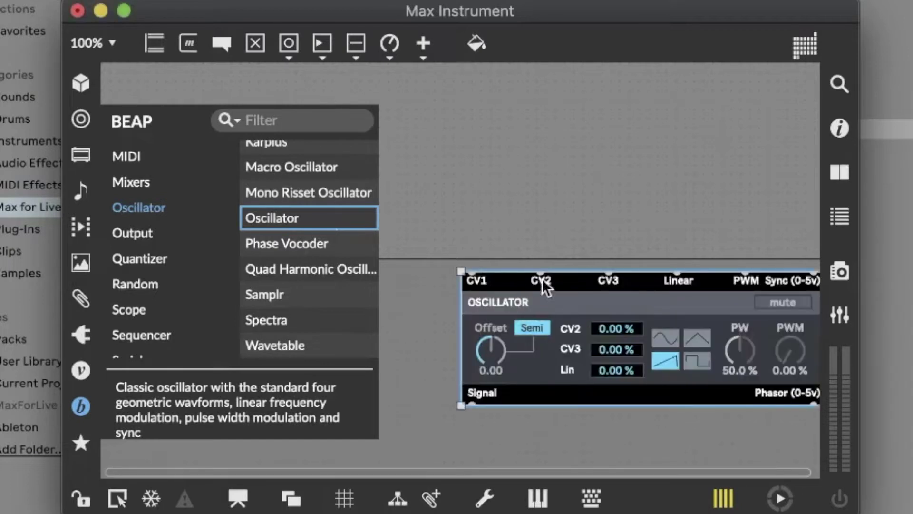
left_click_drag(525, 278, 366, 120)
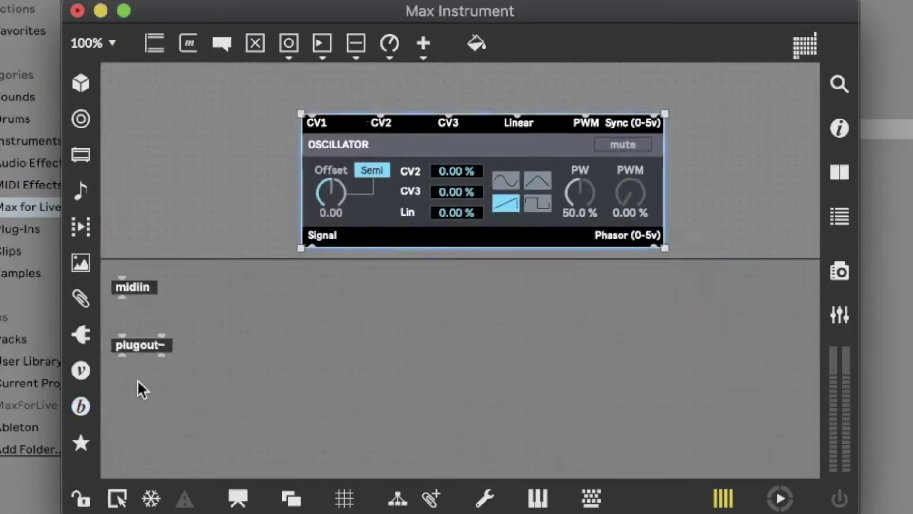
- Add a BEAP LPF (24dB/oct) filter module and position it below the Oscillator
left_click(78, 407)
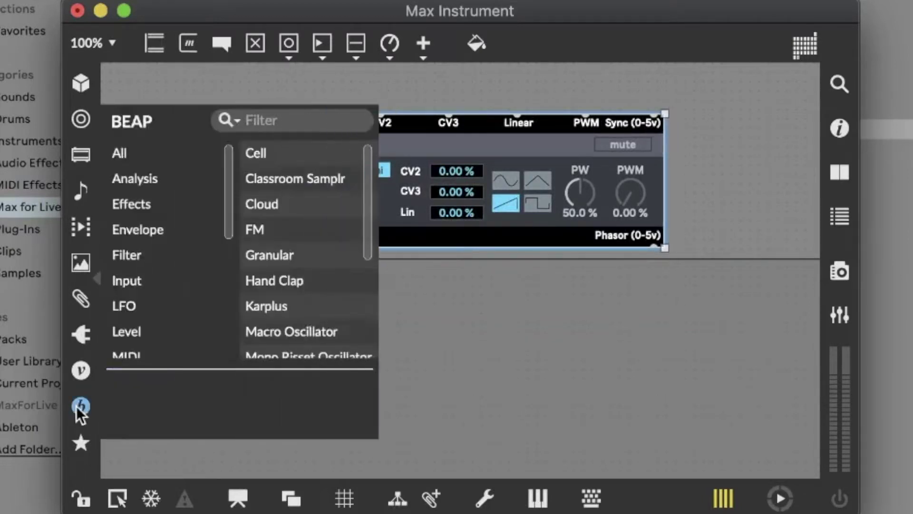
left_click(127, 255)
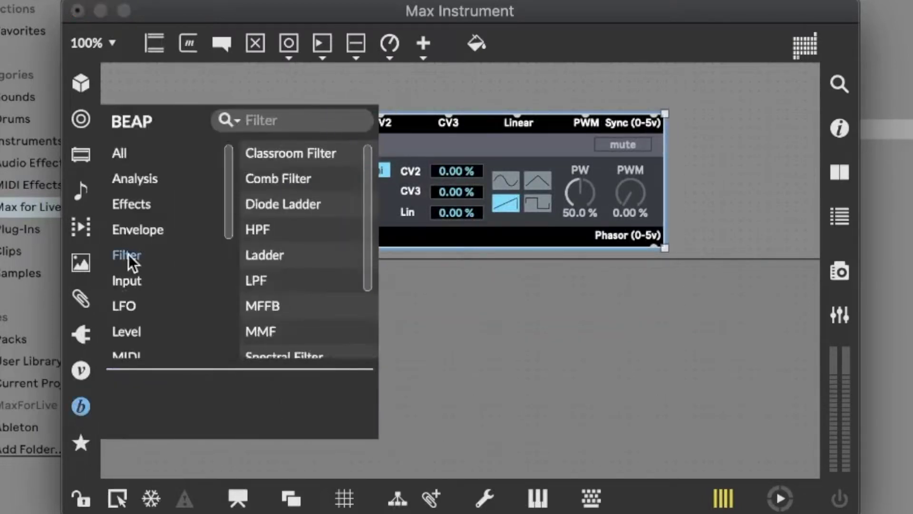
left_click(264, 283)
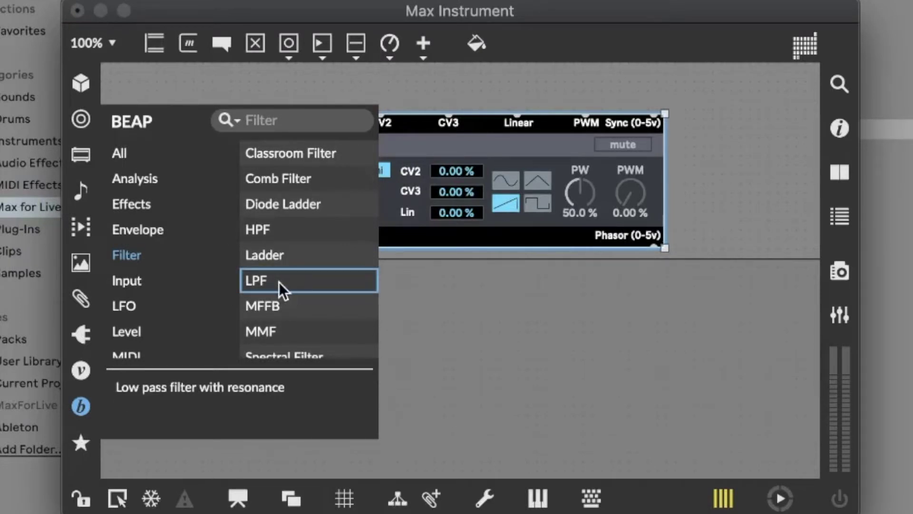
double_click(279, 281)
left_click_drag(591, 284, 434, 287)
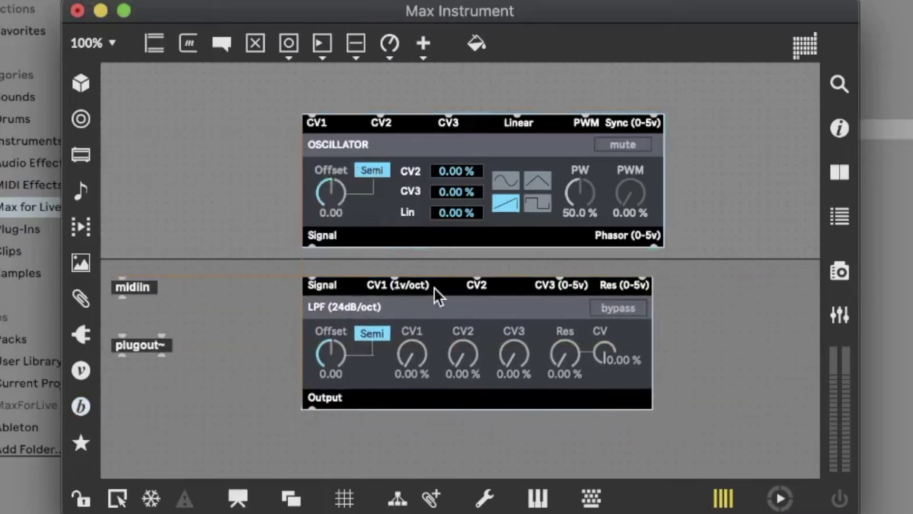
- Patch the Oscillator's Signal output into the LPF Signal input and enlarge the Max Instrument window
left_click(313, 243)
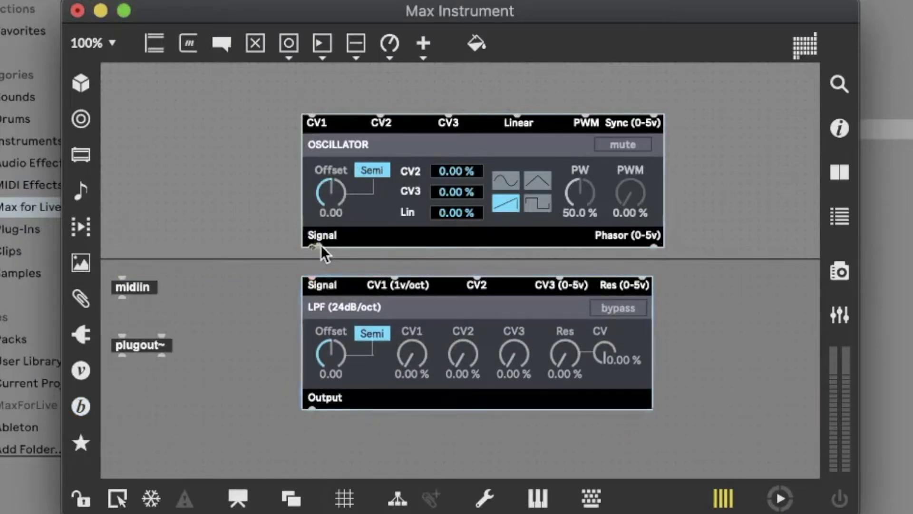
left_click_drag(314, 244, 310, 289)
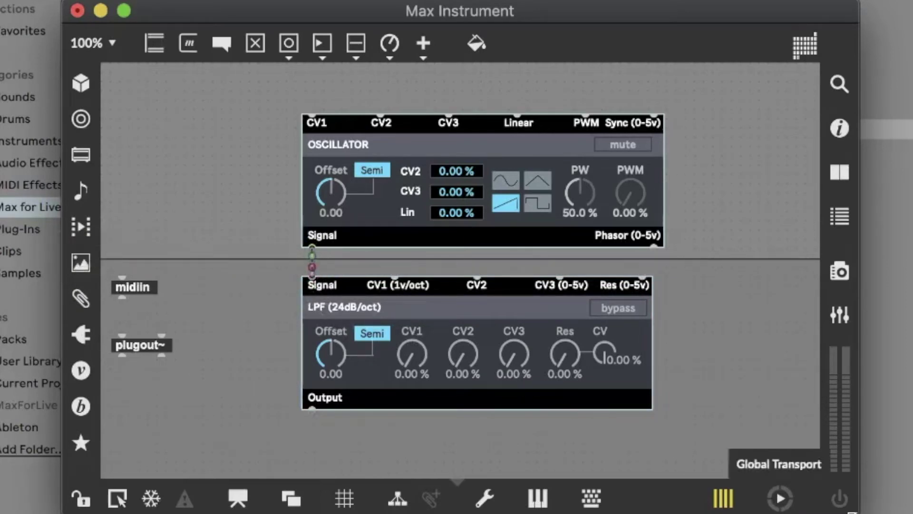
left_click_drag(858, 512, 912, 513)
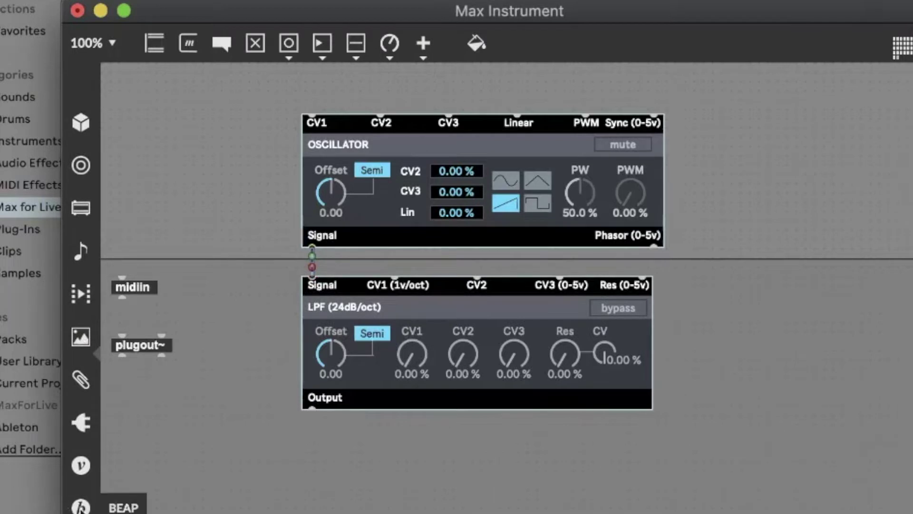
- Add a BEAP VCA from the Level modules below the LPF, fed by the LPF Output
left_click(81, 507)
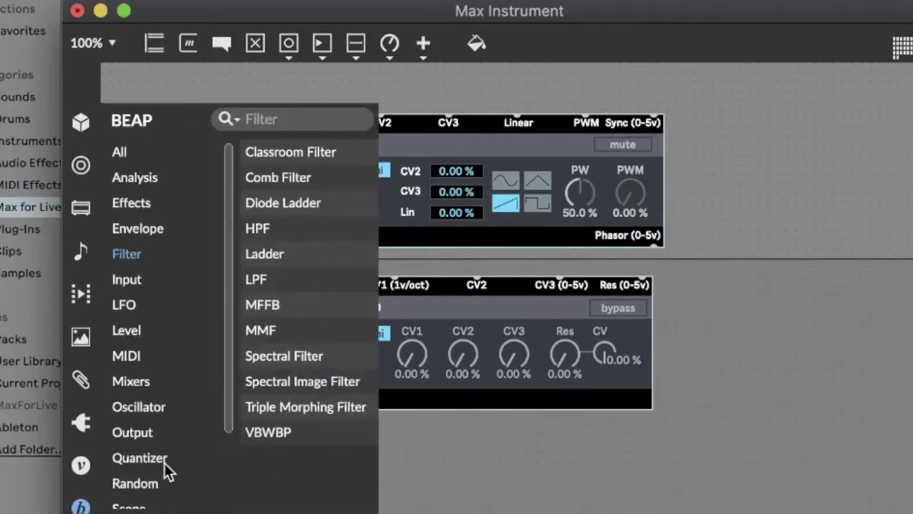
scroll(165, 465, "down", 4)
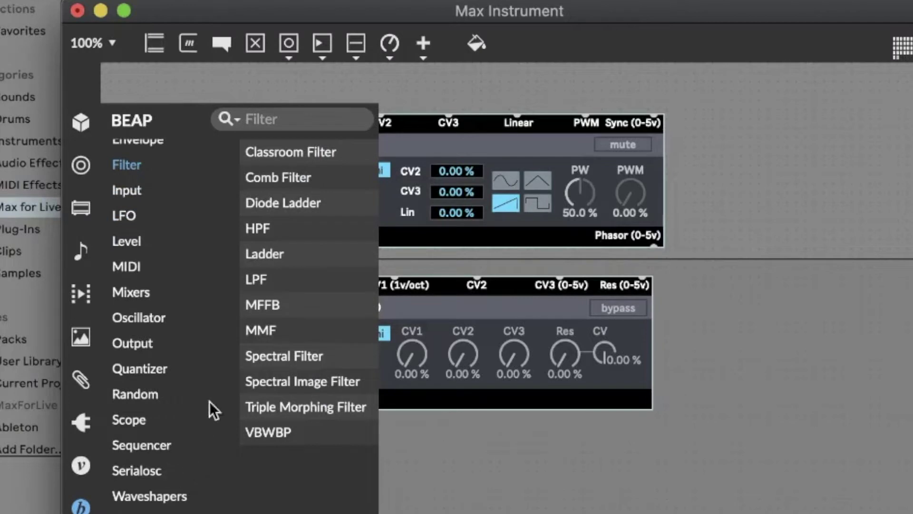
scroll(141, 324, "up", 4)
left_click(131, 331)
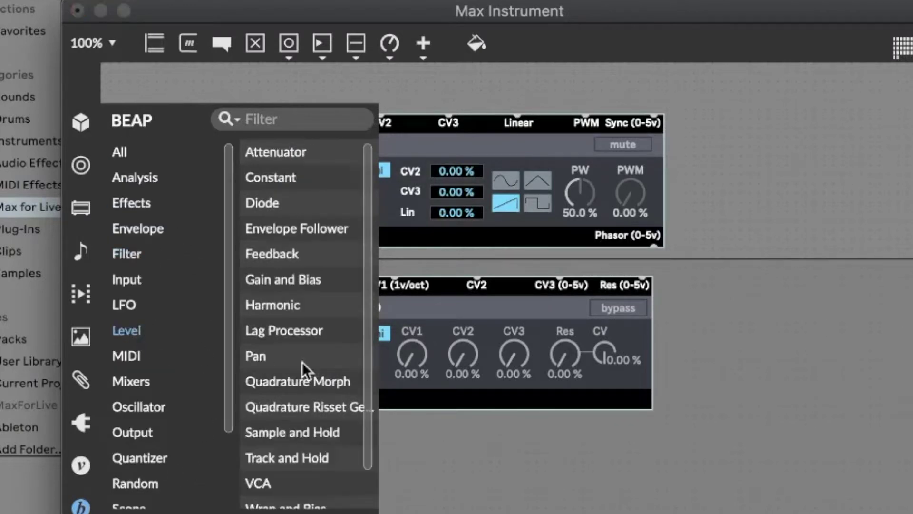
scroll(293, 374, "down", 1)
scroll(292, 375, "down", 1)
left_click(278, 450)
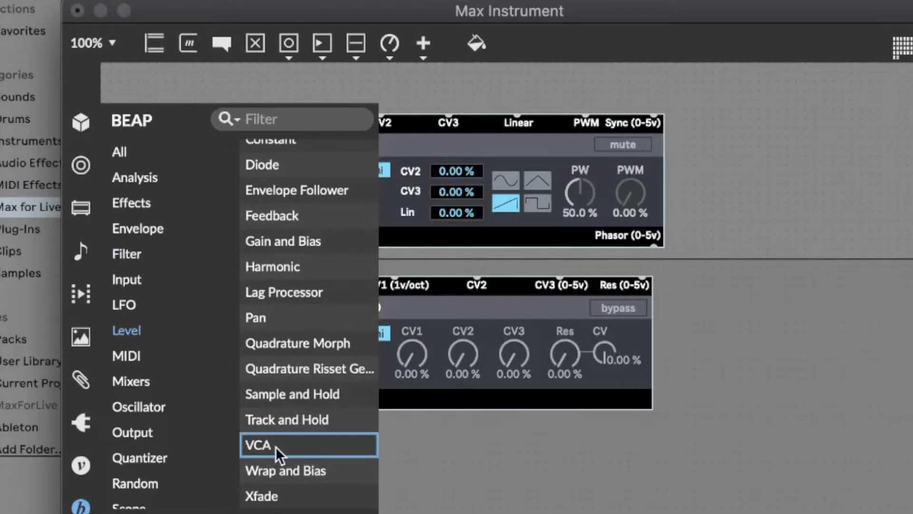
double_click(276, 446)
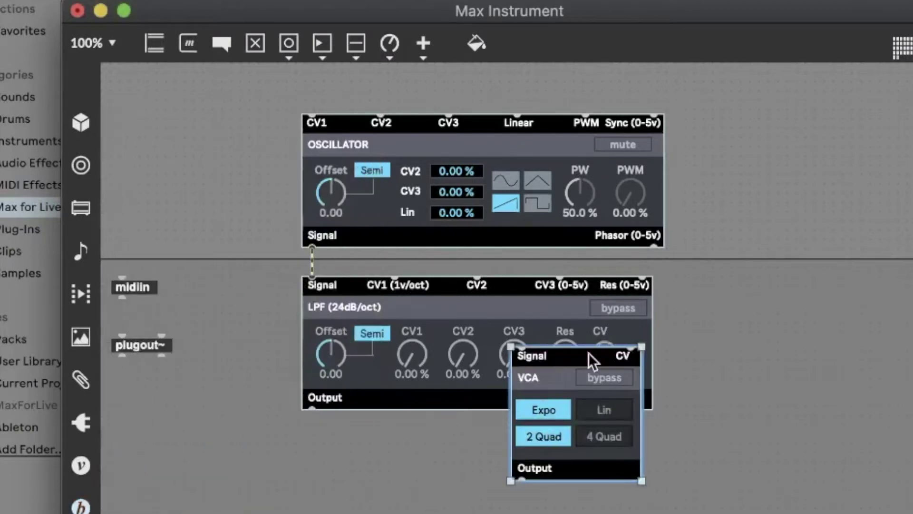
left_click_drag(589, 352, 376, 454)
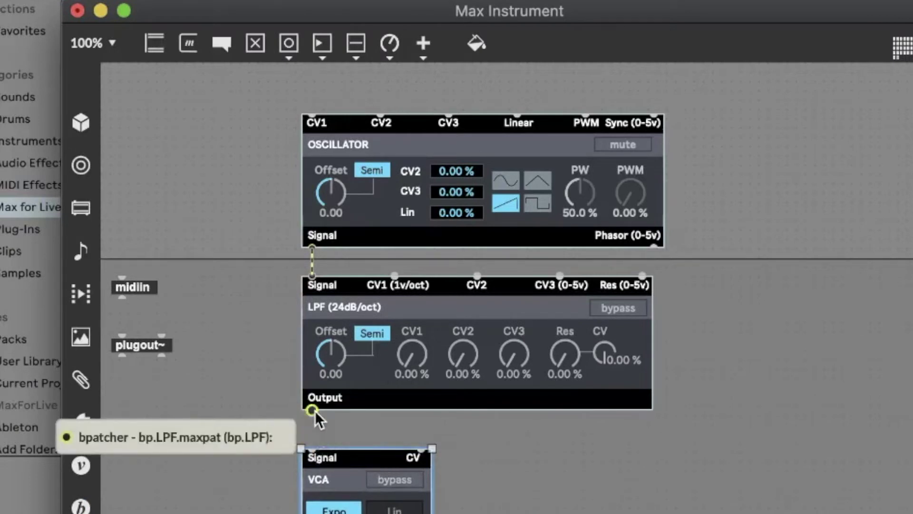
left_click_drag(314, 410, 311, 450)
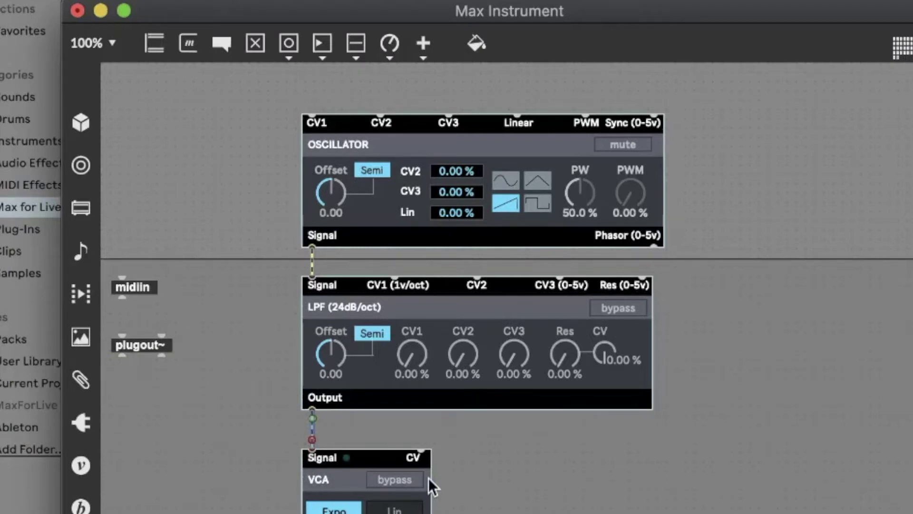
- Place a BEAP ADSR envelope beside the VCA and patch its Signal output into the VCA CV inlet
left_click(82, 507)
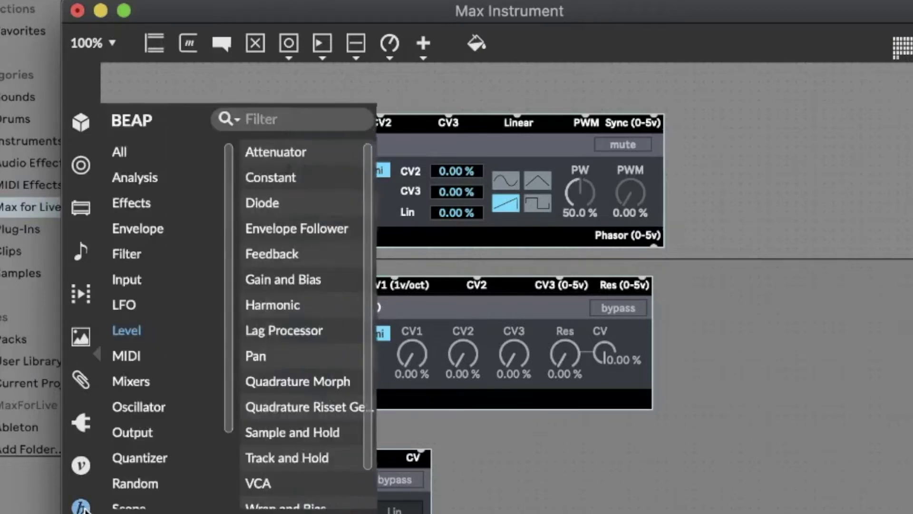
left_click(157, 229)
left_click(280, 200)
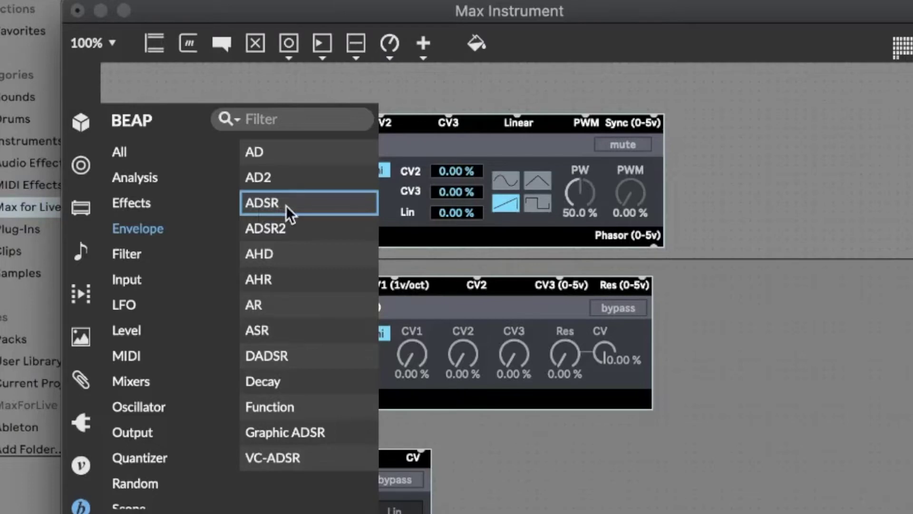
left_click_drag(286, 206, 518, 335)
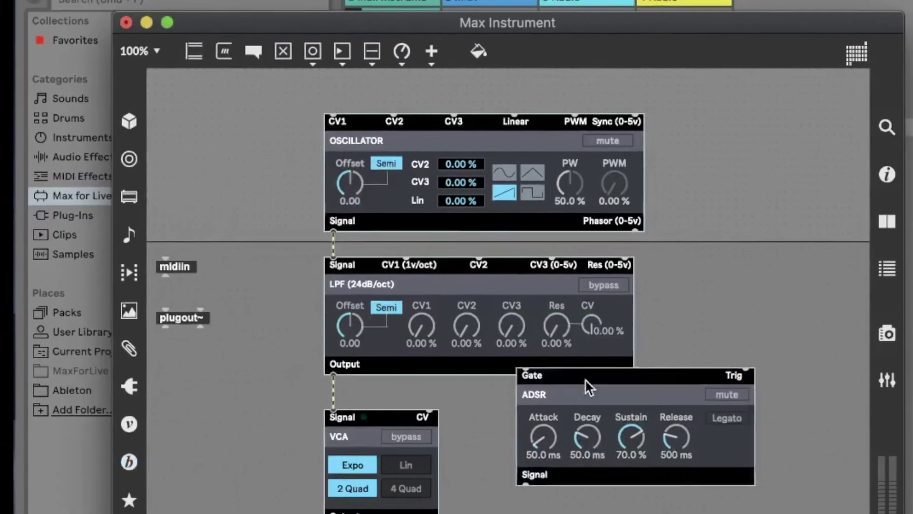
left_click_drag(585, 378, 585, 394)
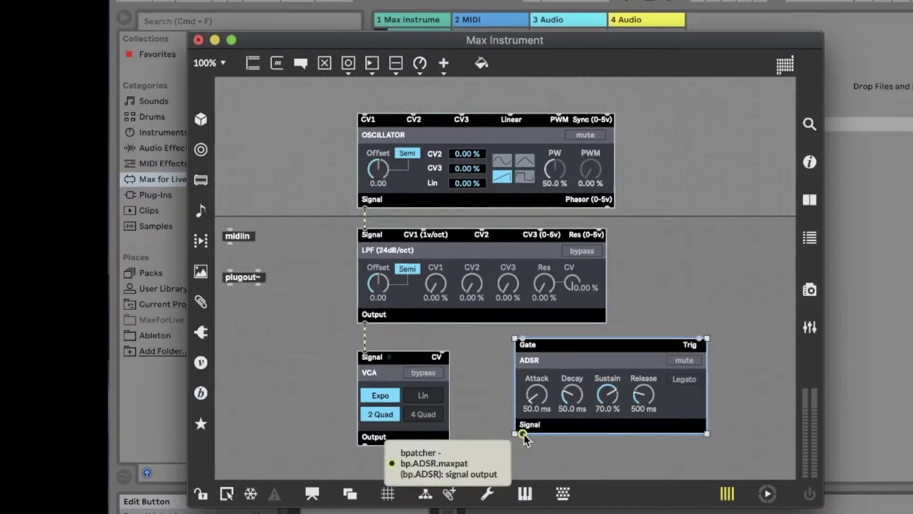
left_click_drag(524, 451, 446, 353)
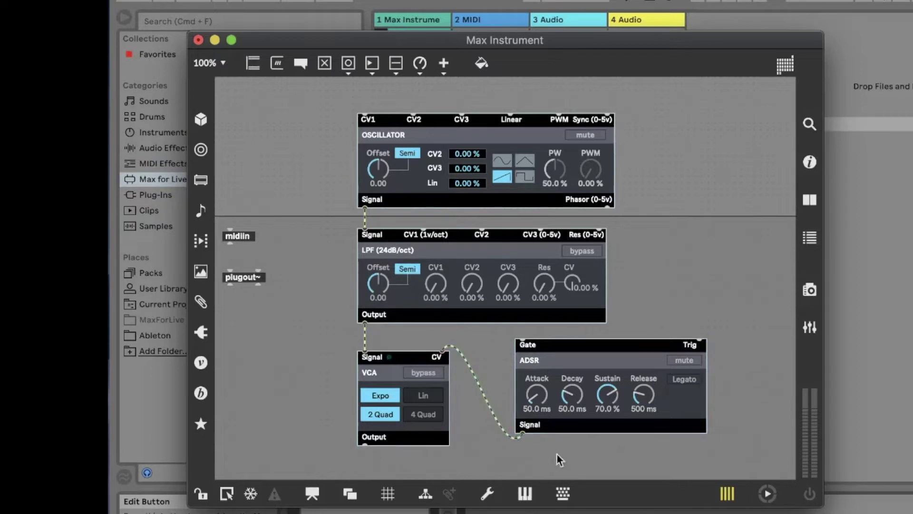
left_click_drag(523, 347, 538, 353)
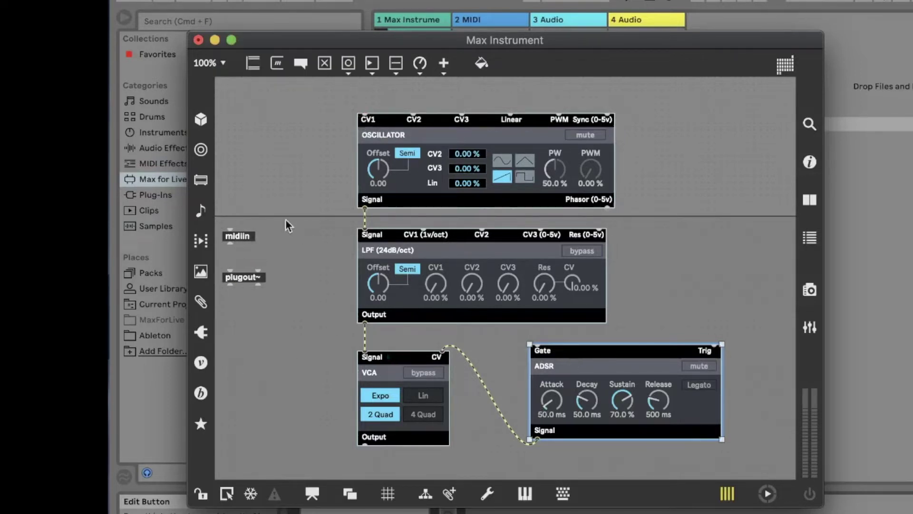
- Add a BEAP MIDI to Signal module from the MIDI category and drag it to the top left
left_click(201, 394)
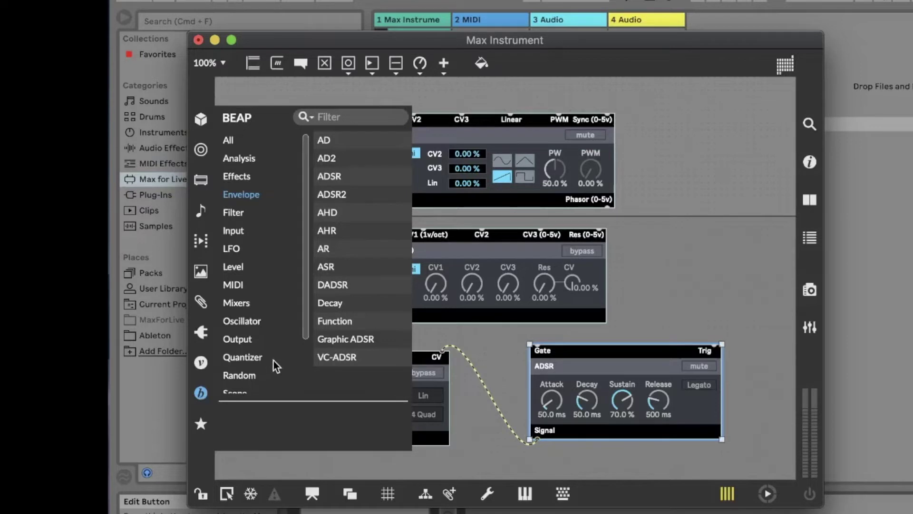
left_click(233, 284)
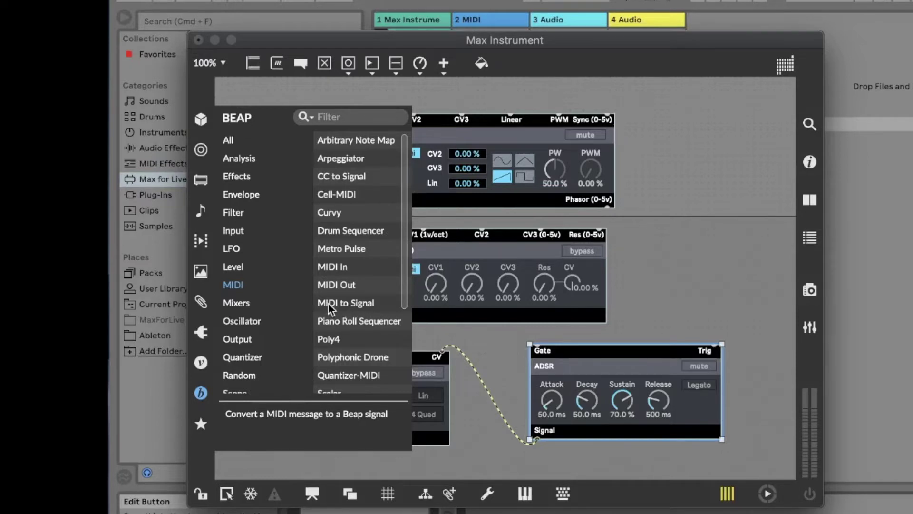
left_click(348, 304)
double_click(349, 302)
left_click(514, 321)
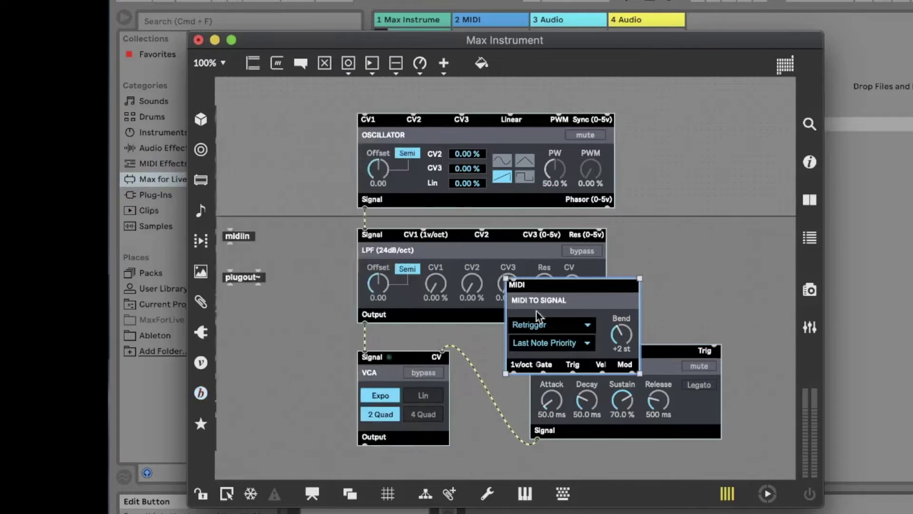
left_click_drag(572, 285, 289, 124)
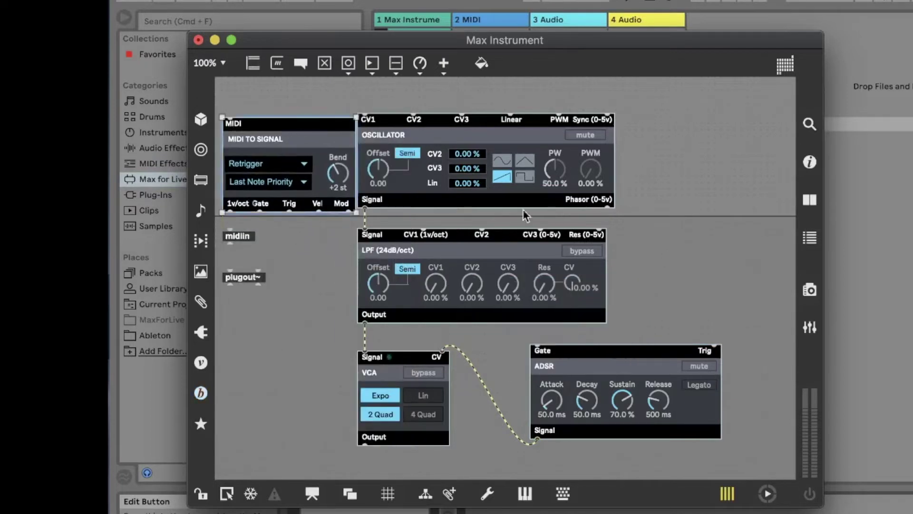
- Shift the synth modules right, with MIDI to Signal beside the oscillator and midiin above it
left_click_drag(677, 468, 373, 129)
left_click_drag(373, 129, 431, 133)
left_click_drag(270, 128, 296, 124)
left_click_drag(235, 238, 256, 120)
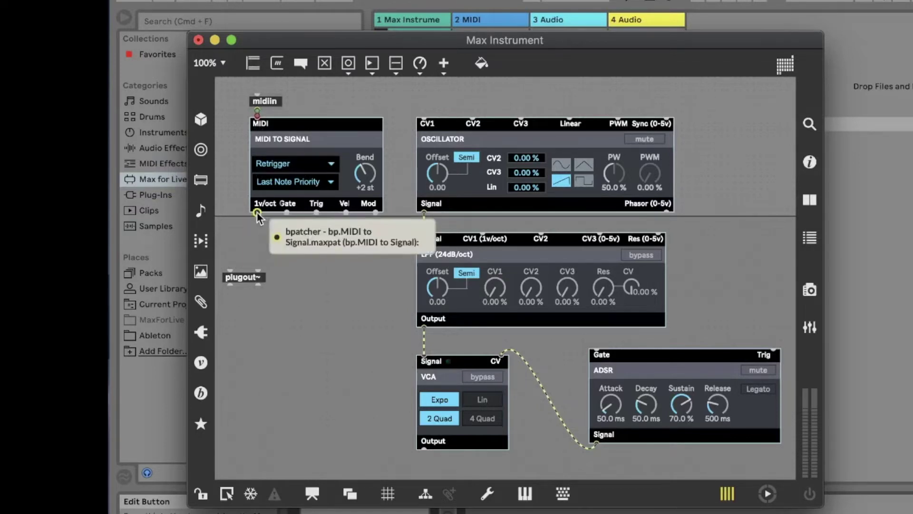
- Cord MIDI to Signal's 1v/oct to oscillator CV1, and Gate and Trig to the ADSR
left_click_drag(256, 212, 422, 116)
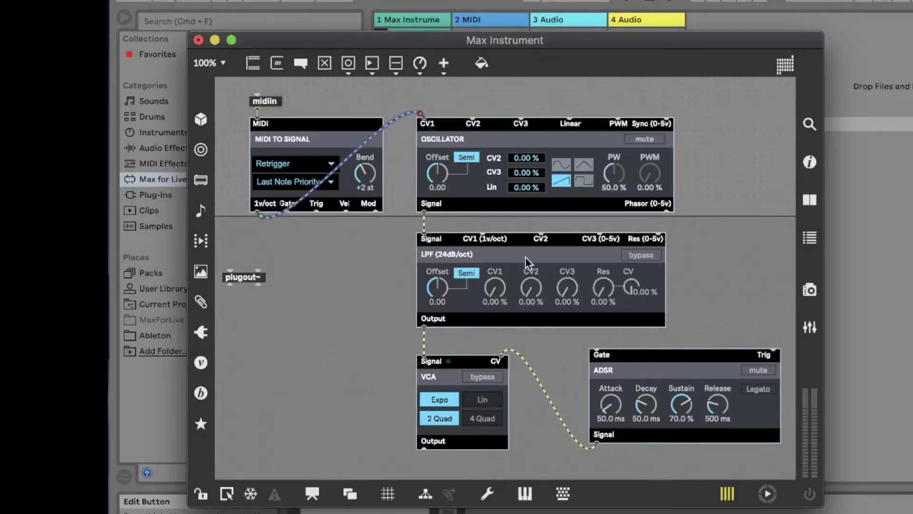
left_click_drag(287, 214, 602, 364)
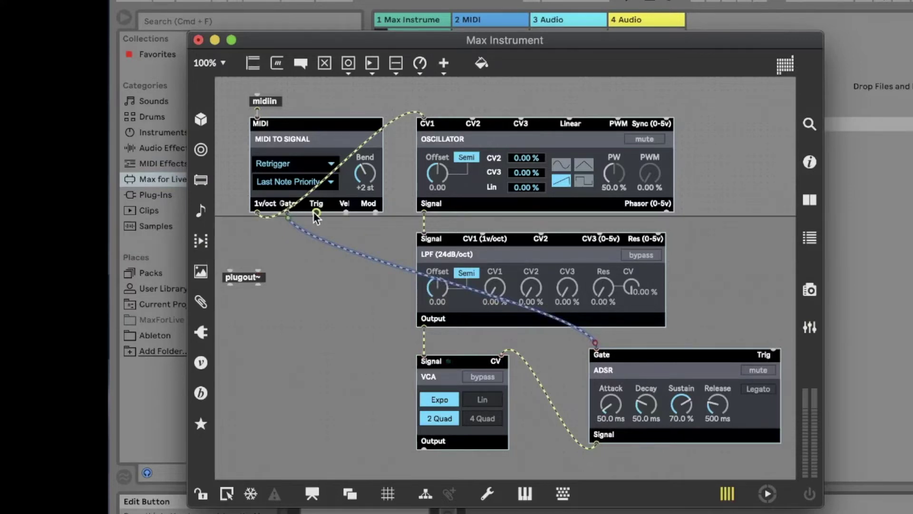
left_click_drag(321, 215, 780, 365)
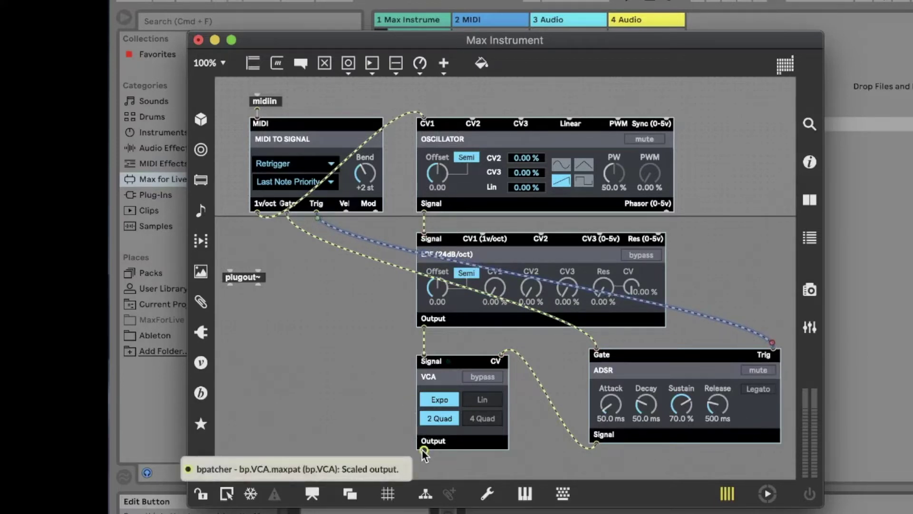
- Send the VCA output into both the left and right inlets of plugout~
left_click_drag(423, 449, 233, 280)
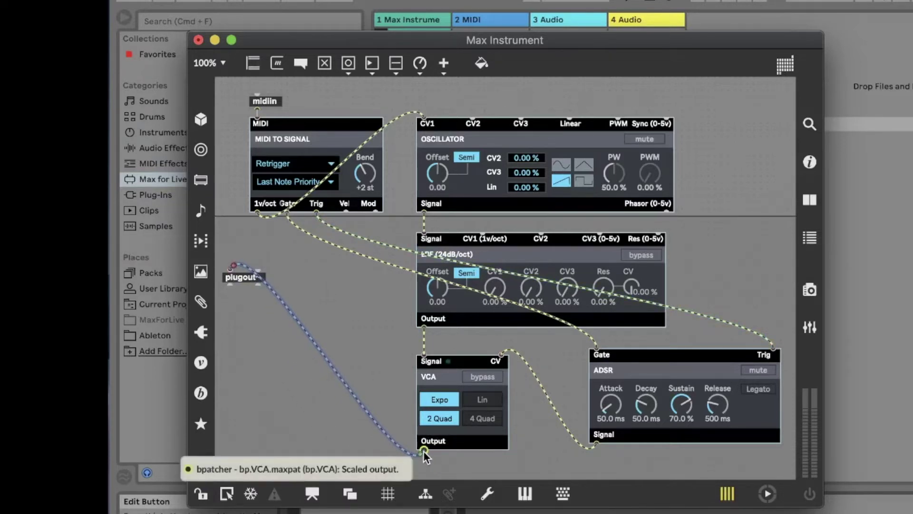
left_click_drag(422, 450, 267, 285)
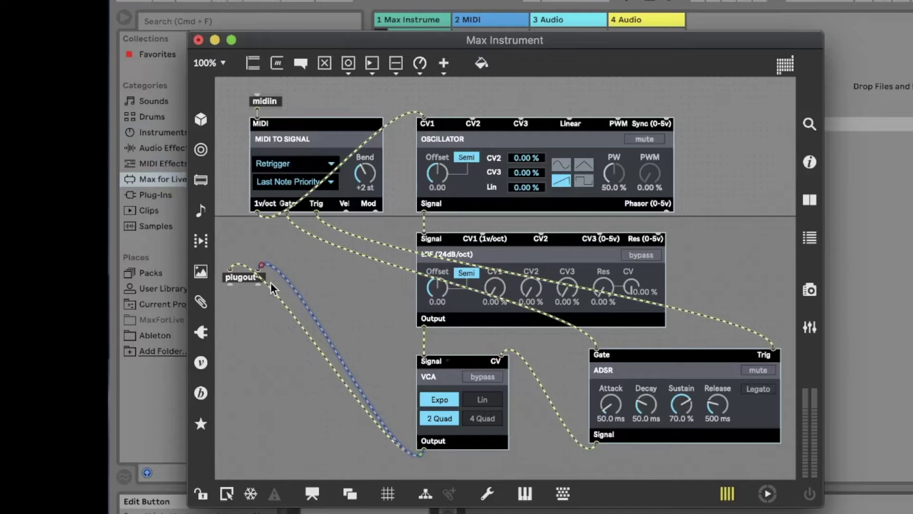
left_click(352, 259)
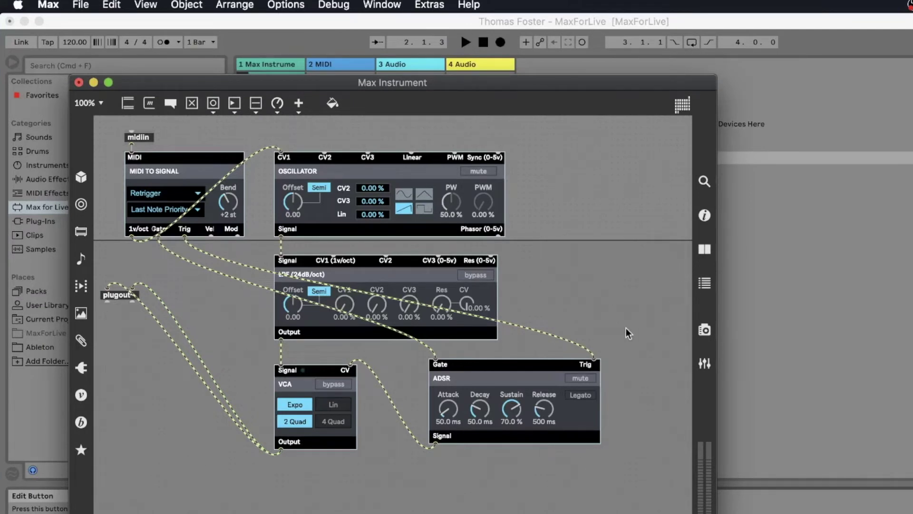
left_click(107, 4)
left_click(105, 4)
left_click(106, 5)
left_click(106, 5)
left_click(148, 5)
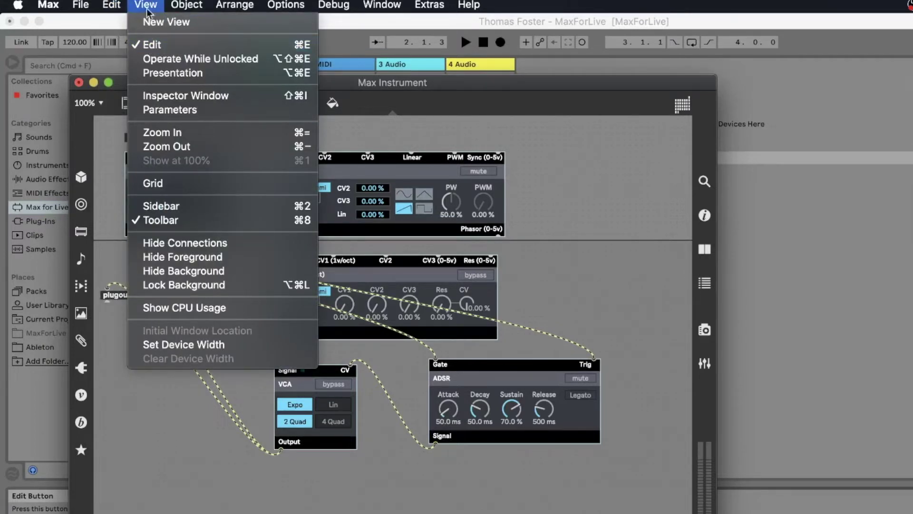
left_click(146, 5)
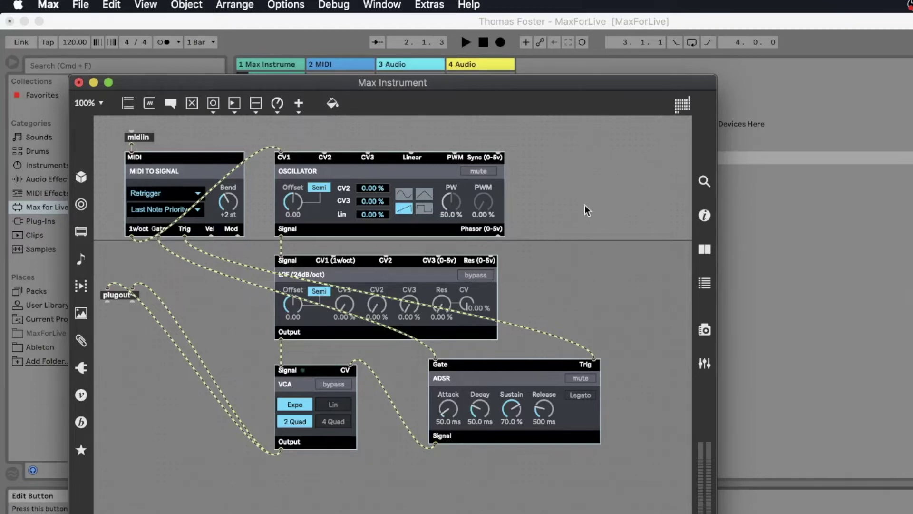
key("super+e")
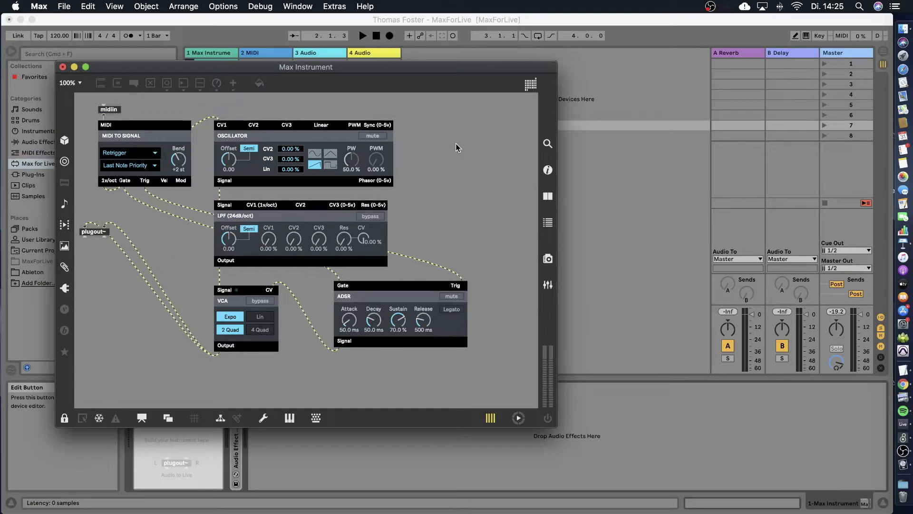
key("super+e")
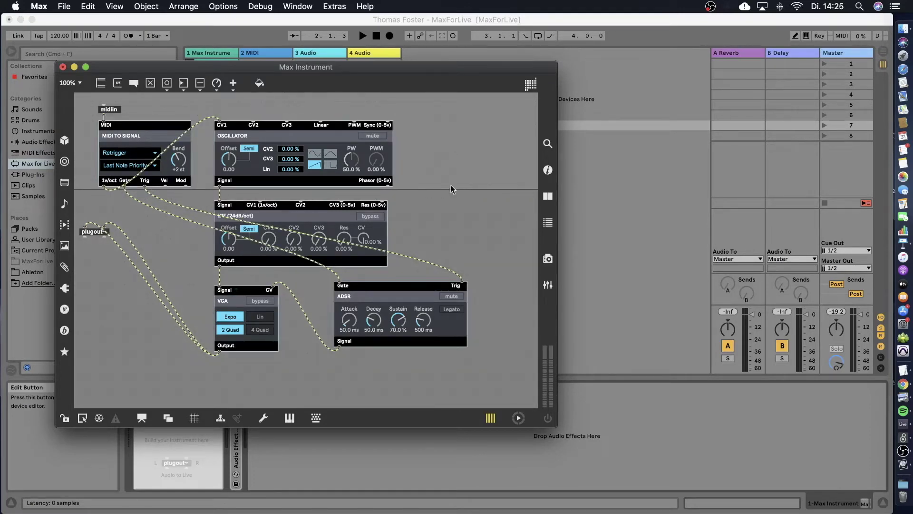
- Reposition the patcher window, move midiin beneath plugout~ and MIDI to Signal to the top-left corner
left_click_drag(400, 69, 571, 50)
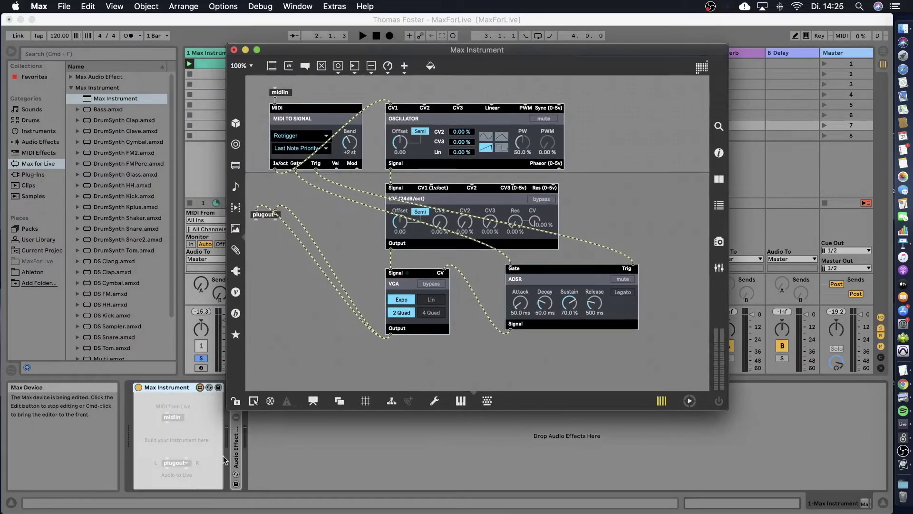
left_click_drag(368, 50, 238, 45)
left_click_drag(149, 89, 125, 251)
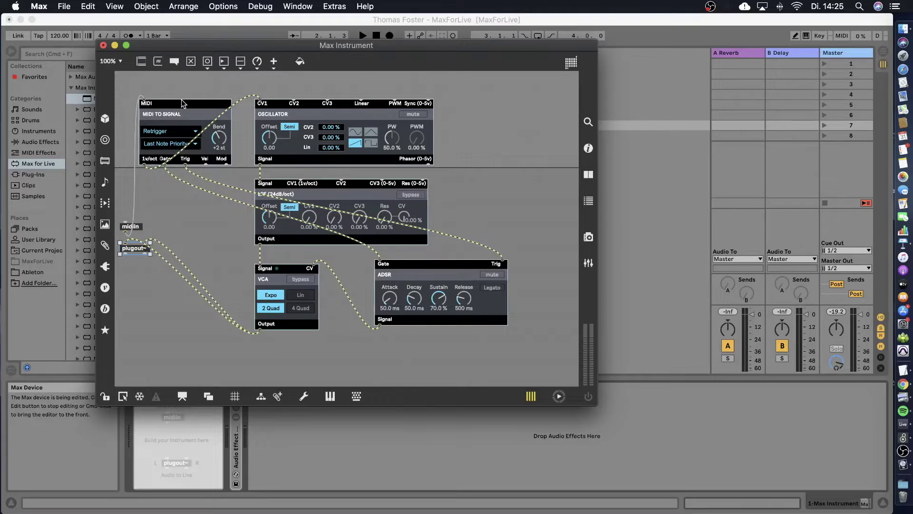
left_click_drag(182, 103, 159, 75)
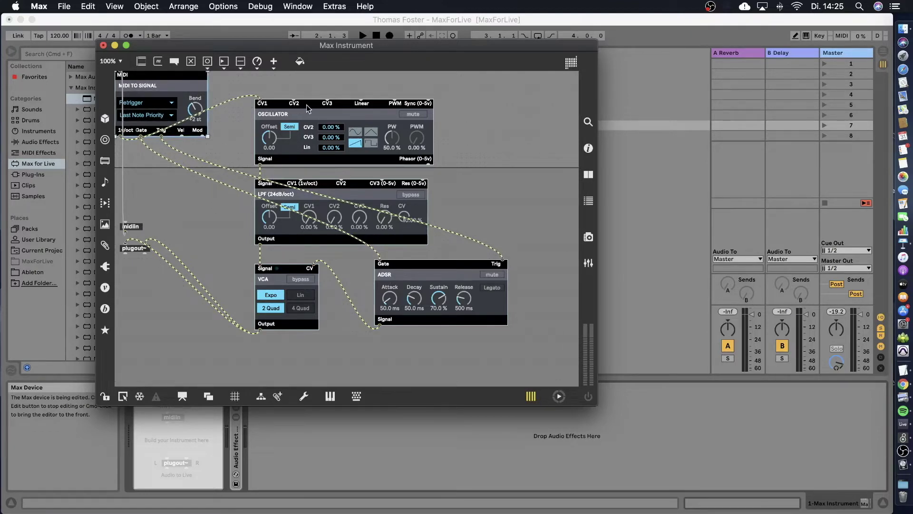
- Line up the oscillator, LPF, ADSR and VCA in a single row along the top
left_click_drag(306, 109, 257, 79)
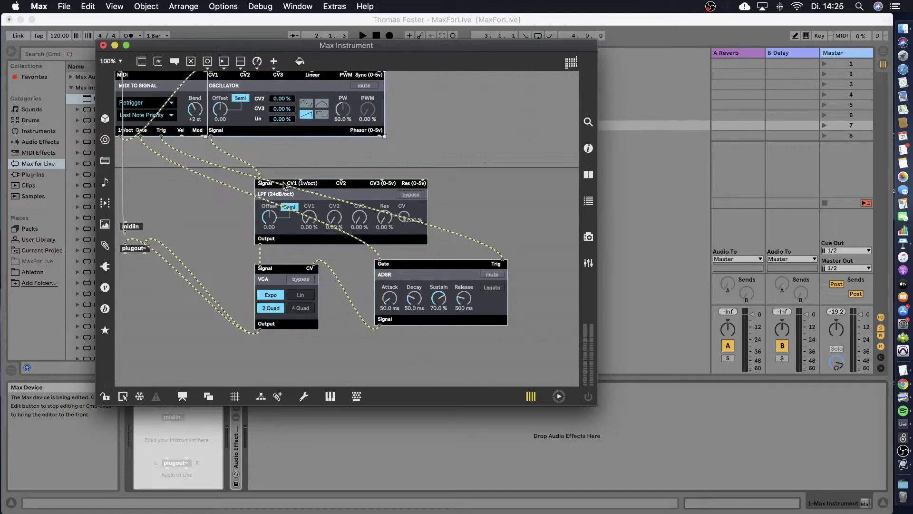
left_click_drag(284, 184, 408, 74)
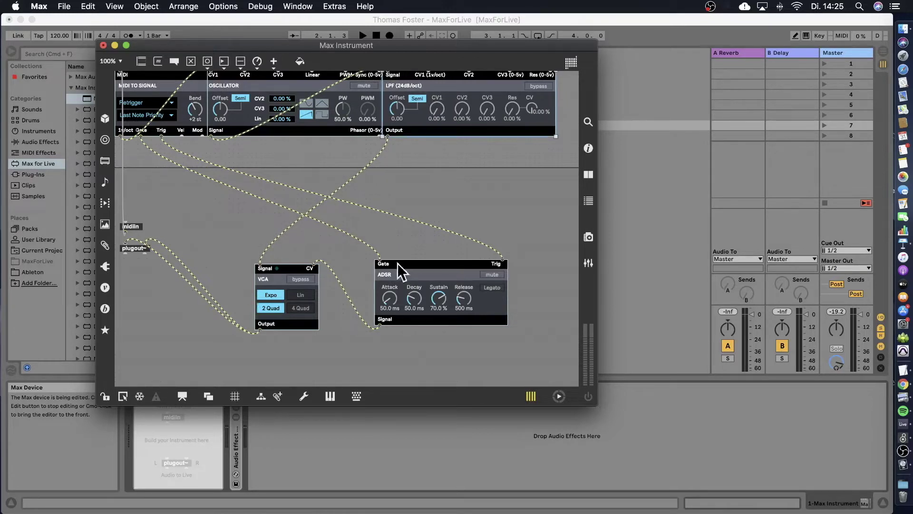
left_click_drag(408, 269, 588, 77)
left_click_drag(293, 268, 540, 77)
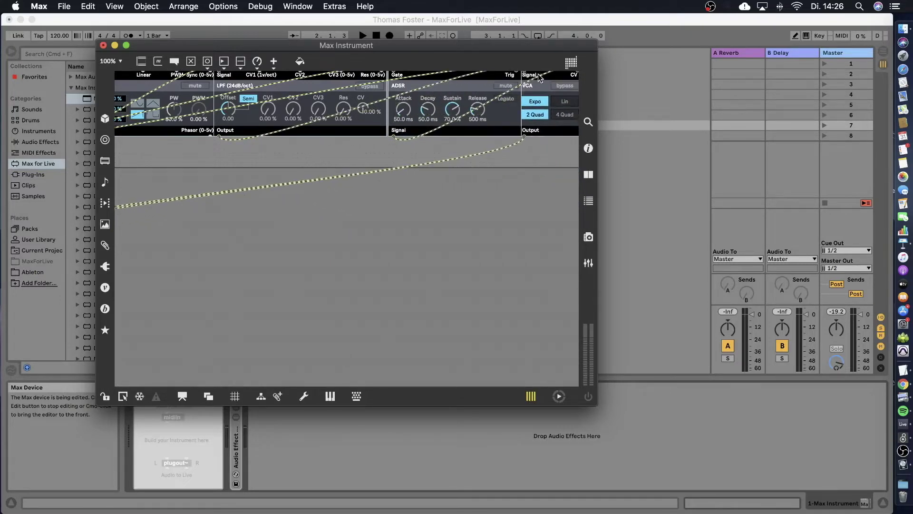
scroll(483, 204, "left", 8)
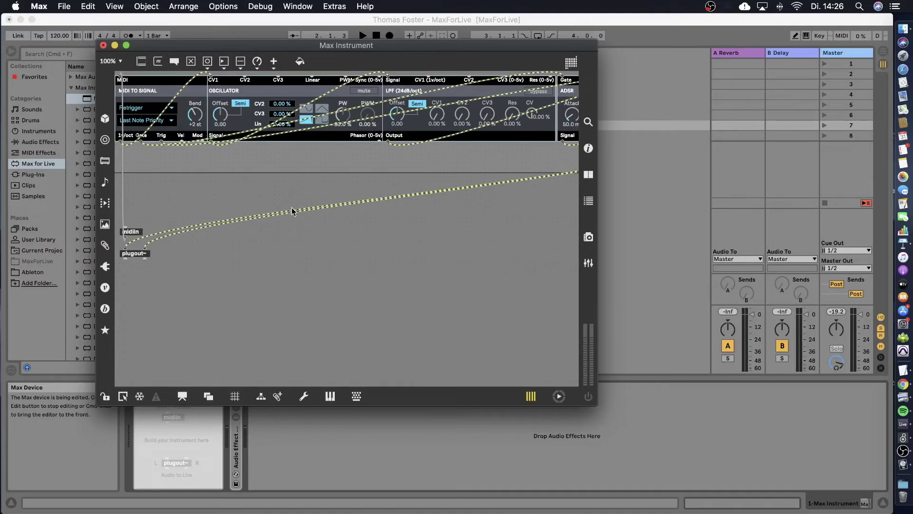
- Set the vertical cord from midiin to Hide on Lock and confirm it vanishes when locked
key("super+e")
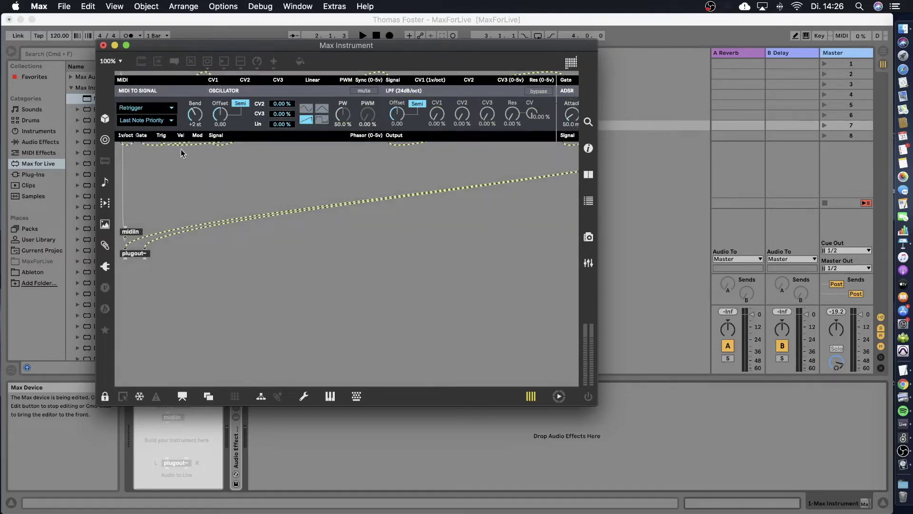
key("super+e")
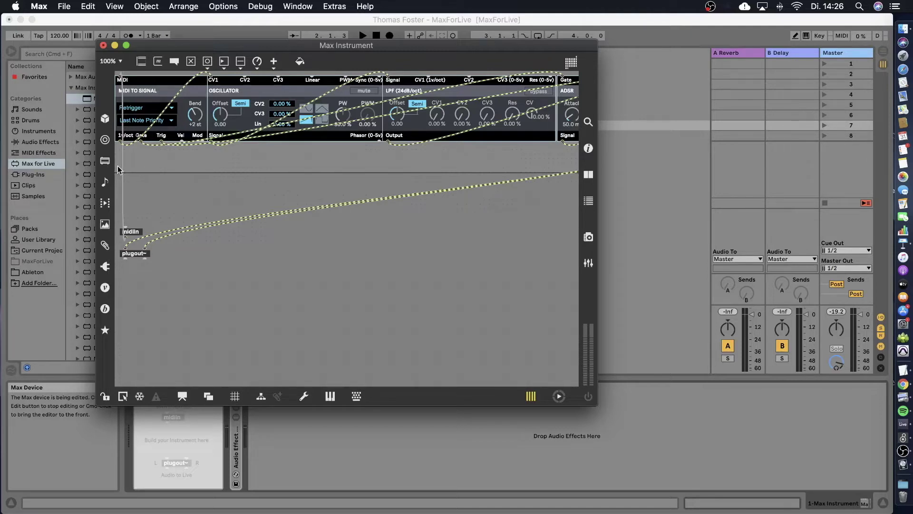
left_click_drag(119, 167, 261, 144)
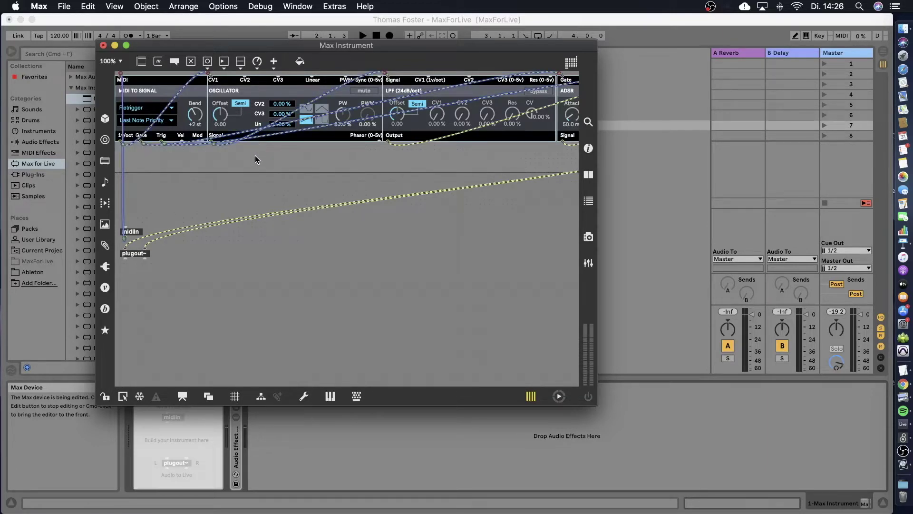
left_click(151, 4)
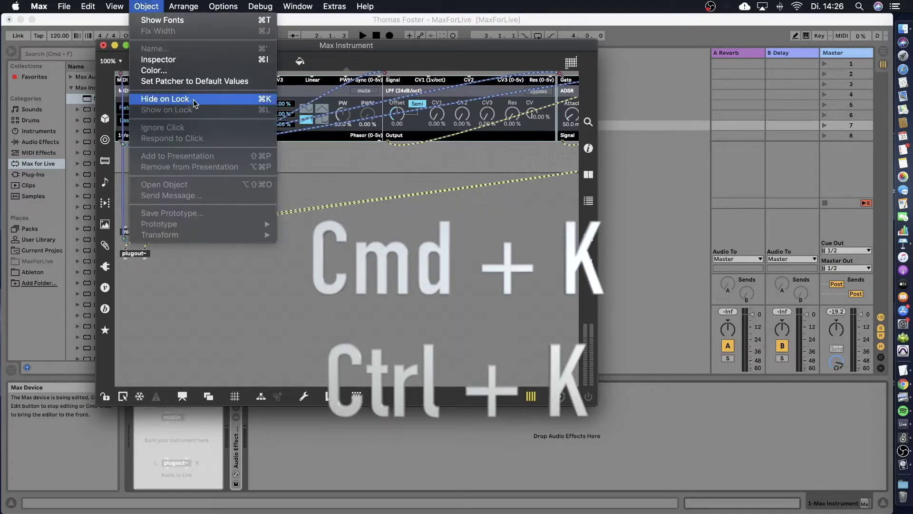
left_click(255, 103)
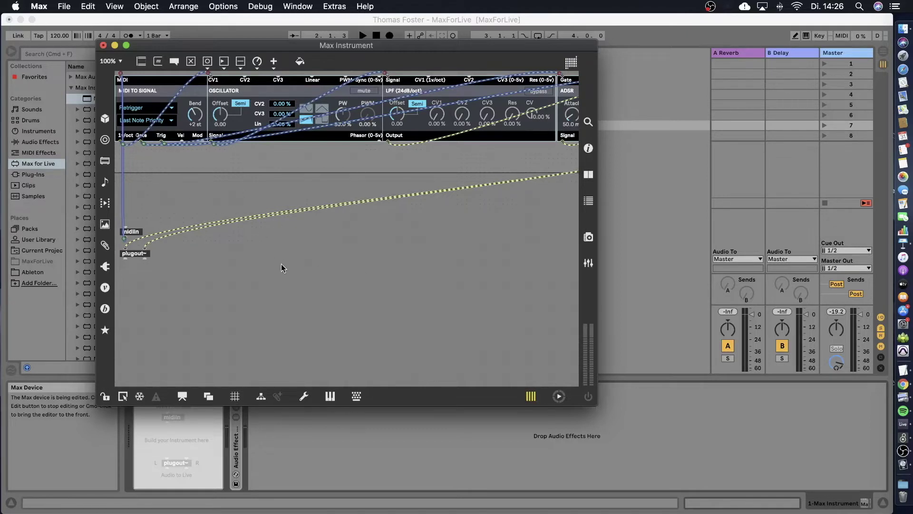
key("super+e")
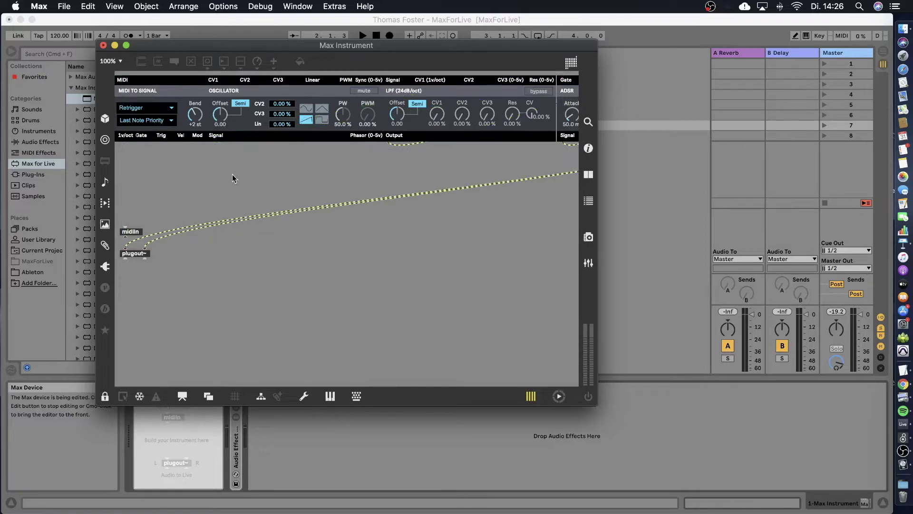
key("super+e")
- Return the patch to editing mode and scroll right to the long cord
left_click(146, 6)
mouse_move(116, 4)
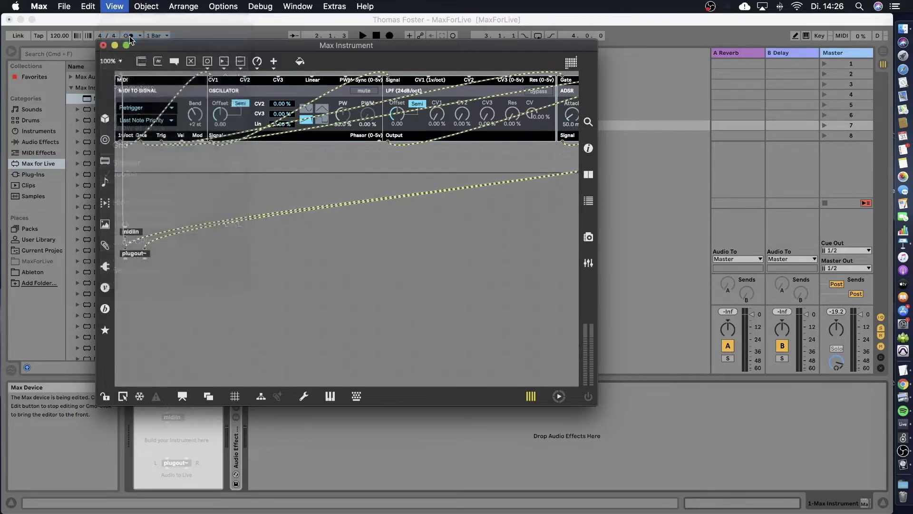
key("super+e")
left_click(115, 7)
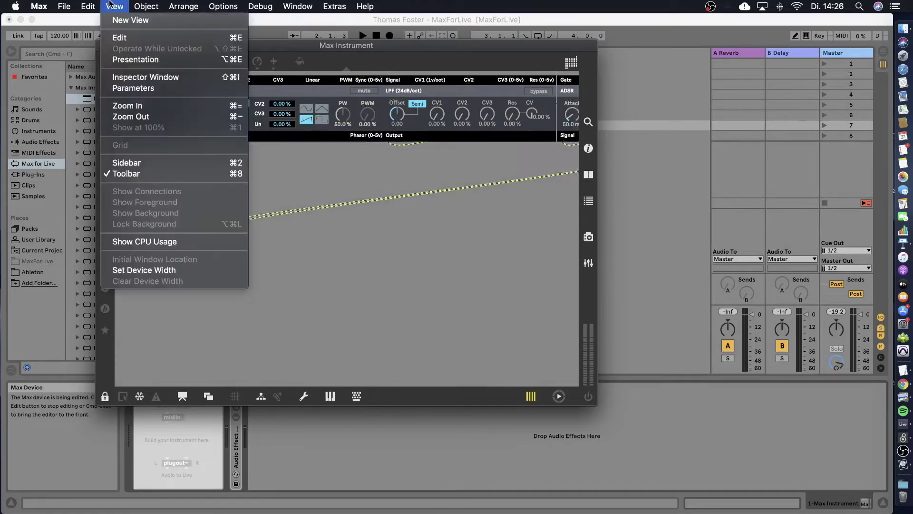
left_click(114, 35)
left_click(143, 6)
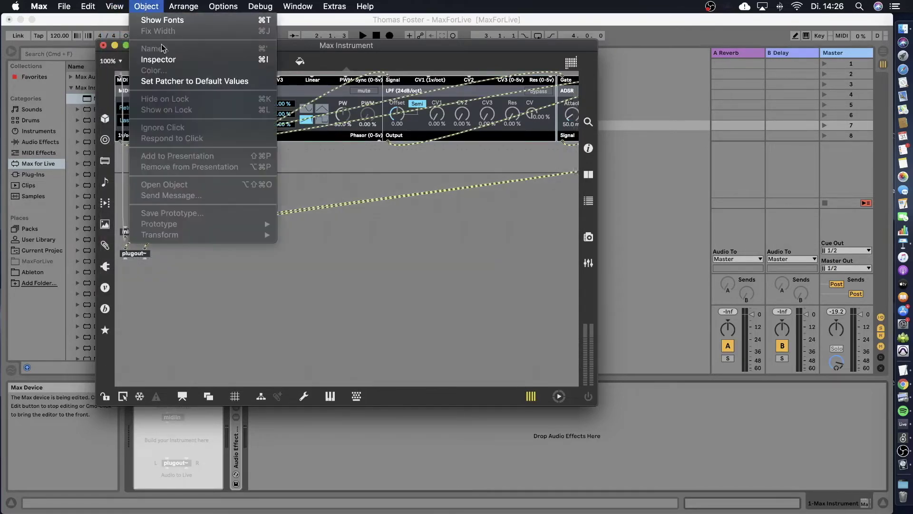
left_click(306, 210)
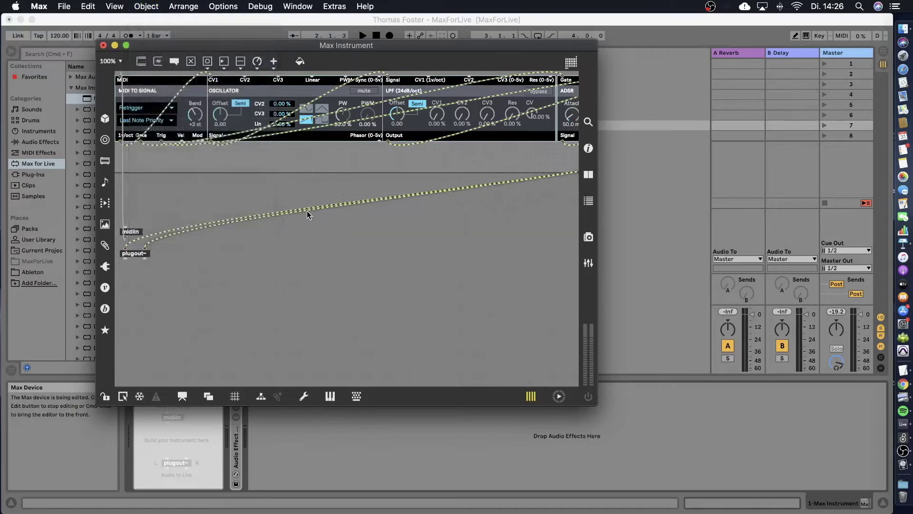
scroll(304, 210, "right", 6)
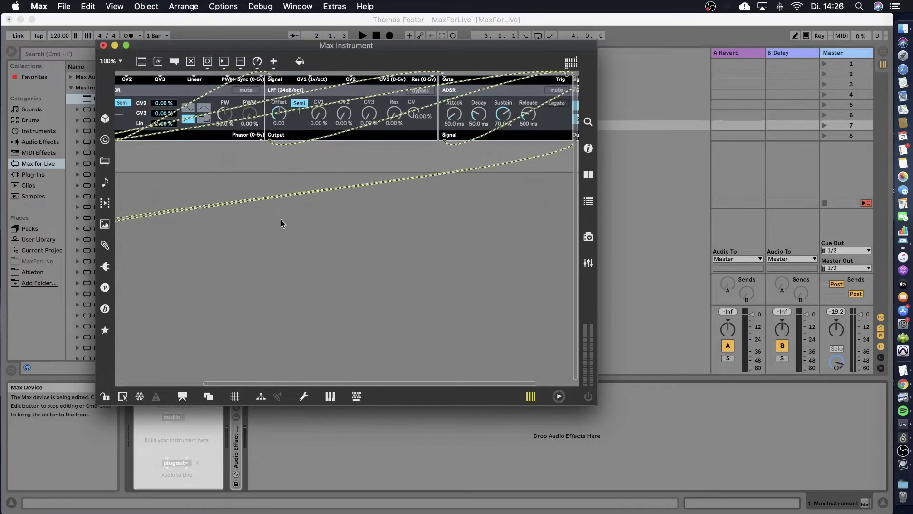
scroll(281, 219, "right", 3)
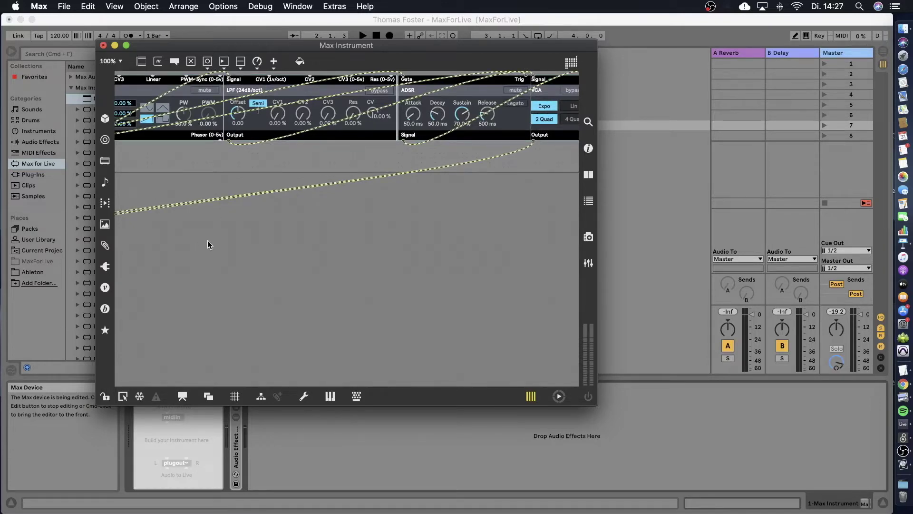
- Set the long cord to the VCA to Hide on Lock, then lock the patch to confirm no cords show
left_click_drag(209, 241, 500, 142)
left_click(146, 6)
mouse_move(182, 2)
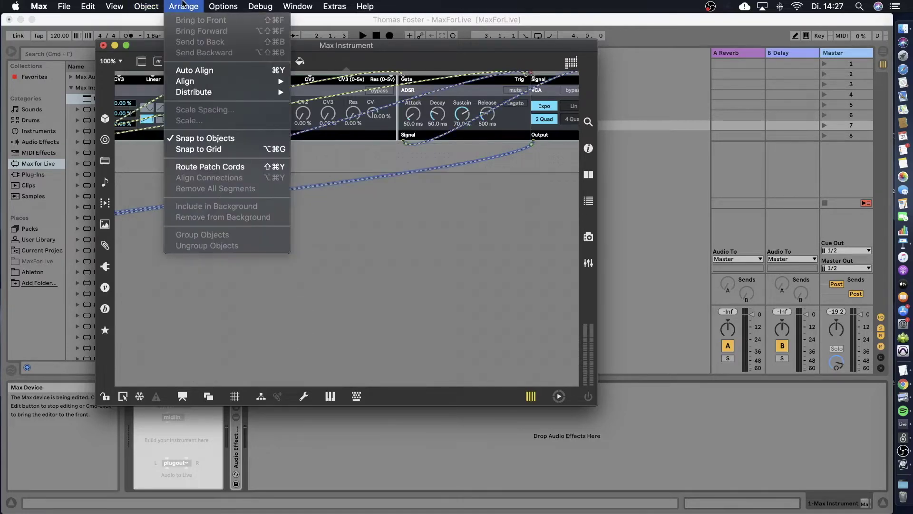
mouse_move(122, 4)
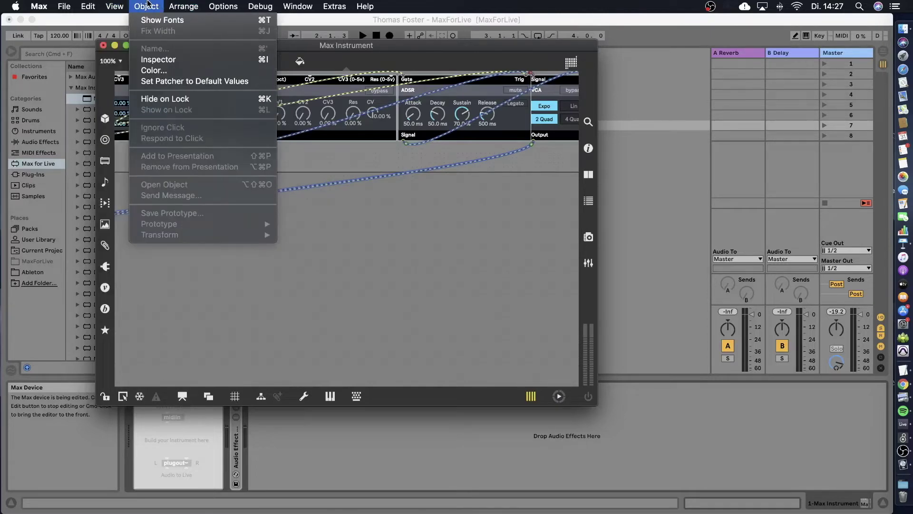
left_click(164, 98)
scroll(380, 249, "right", 2)
scroll(385, 250, "left", 2)
key("super+e")
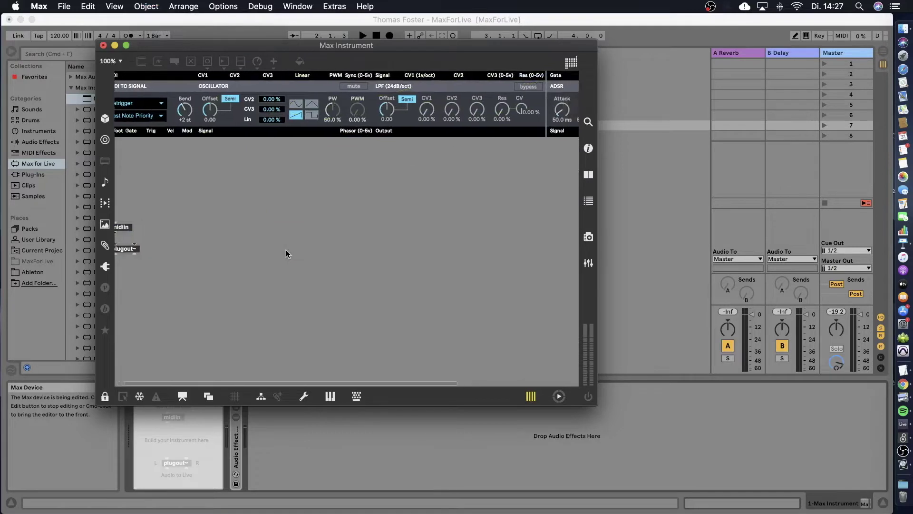
scroll(288, 253, "left", 1)
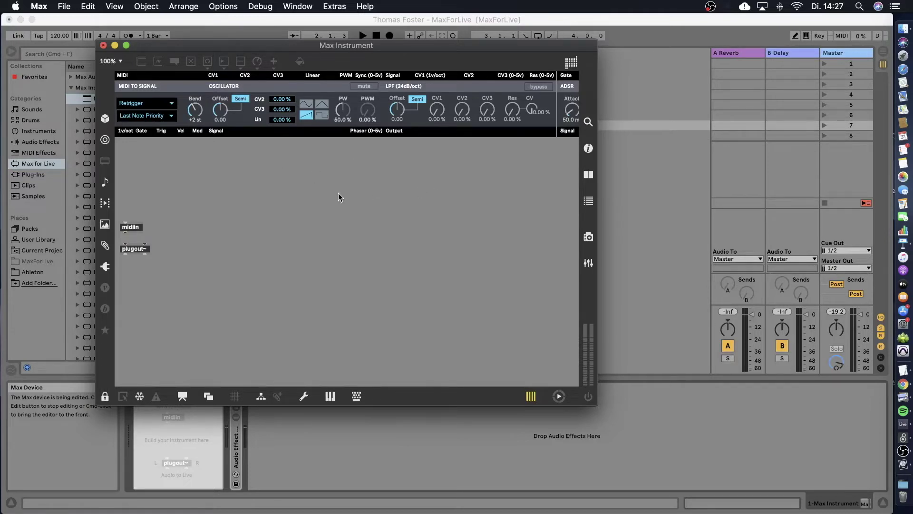
- Unlock the patch and nudge the oscillator, filter and ADSR modules slightly right
key("super+e")
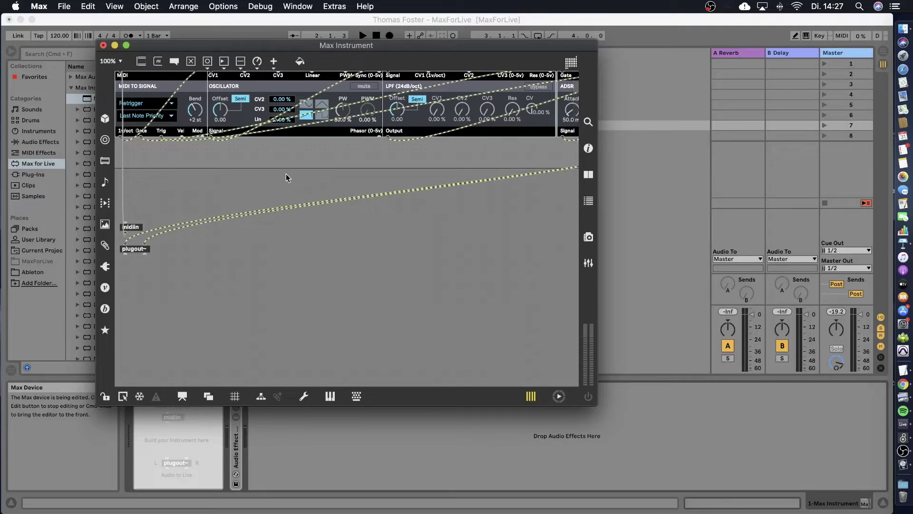
left_click_drag(292, 176, 387, 173)
left_click_drag(223, 77, 226, 78)
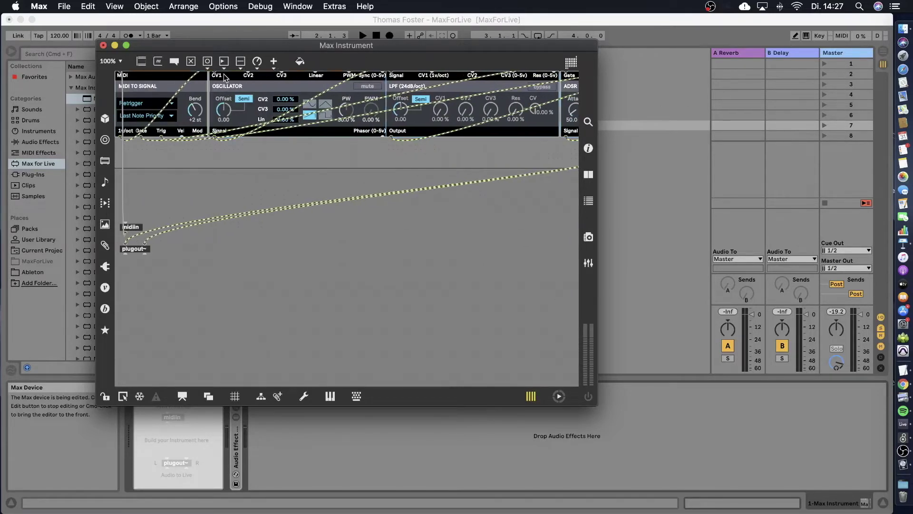
left_click(317, 78)
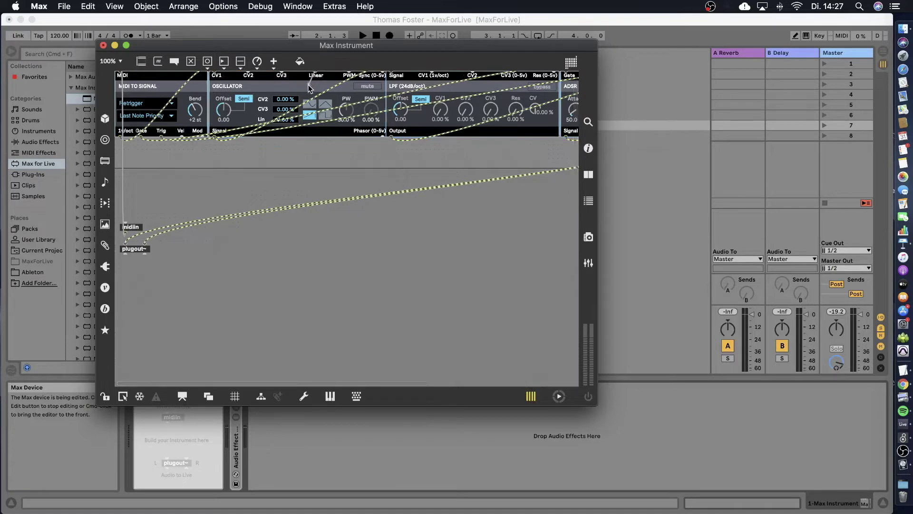
left_click(305, 81)
- Lock the patch to hide the cords and scroll back to the top-left of the patch
scroll(428, 78, "right", 5)
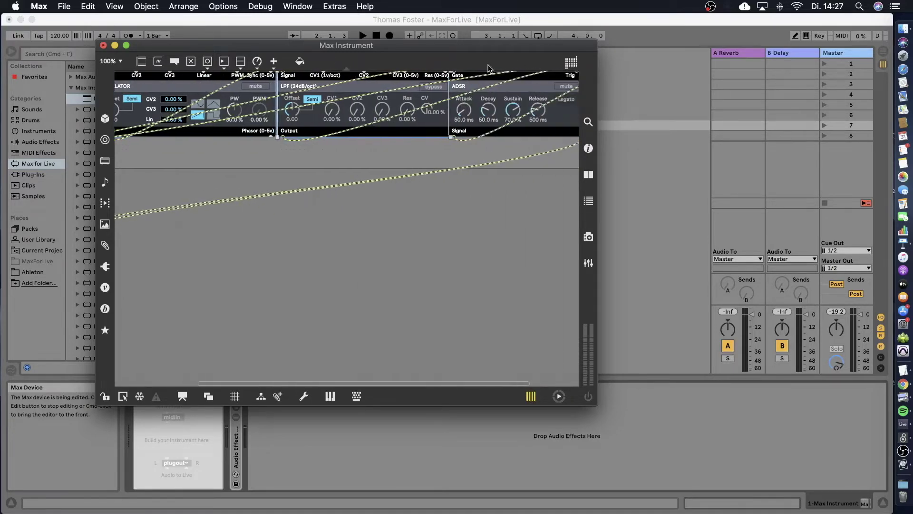
scroll(476, 81, "right", 5)
key("super+e")
key("super+e")
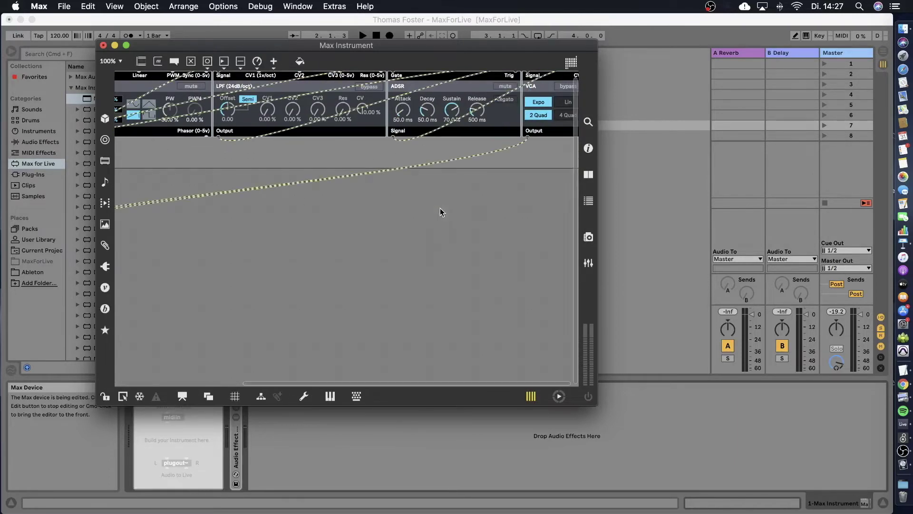
scroll(427, 210, "left", 10)
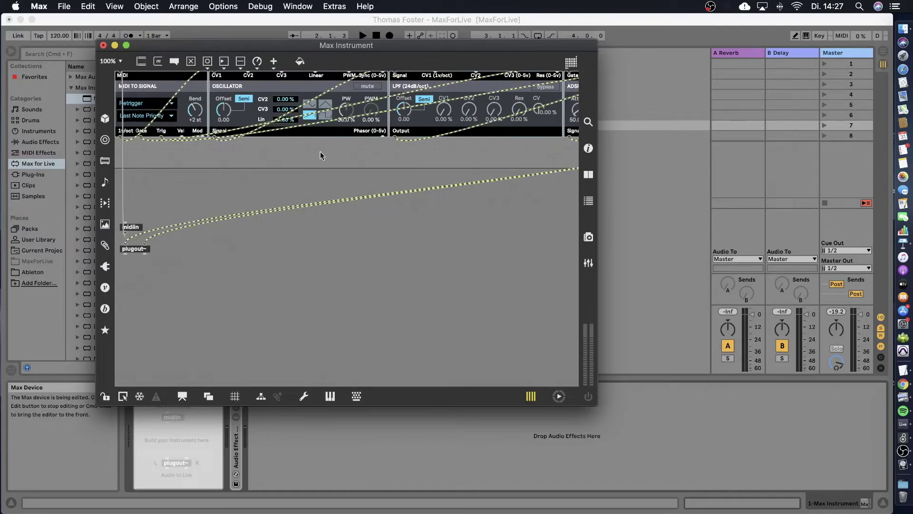
scroll(425, 244, "up", 1)
left_click(115, 6)
- Set the patch's Locked Patcher Background Color to black in the Inspector
left_click(115, 6)
left_click(114, 6)
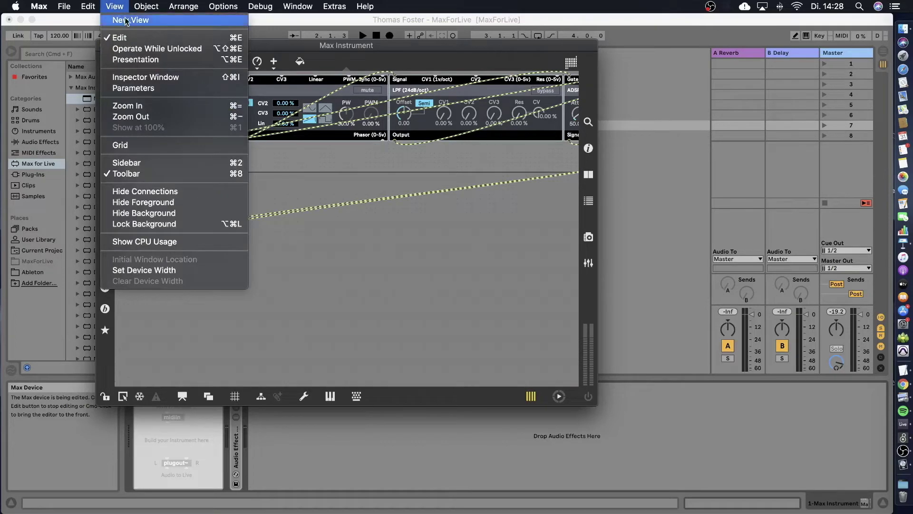
left_click(145, 77)
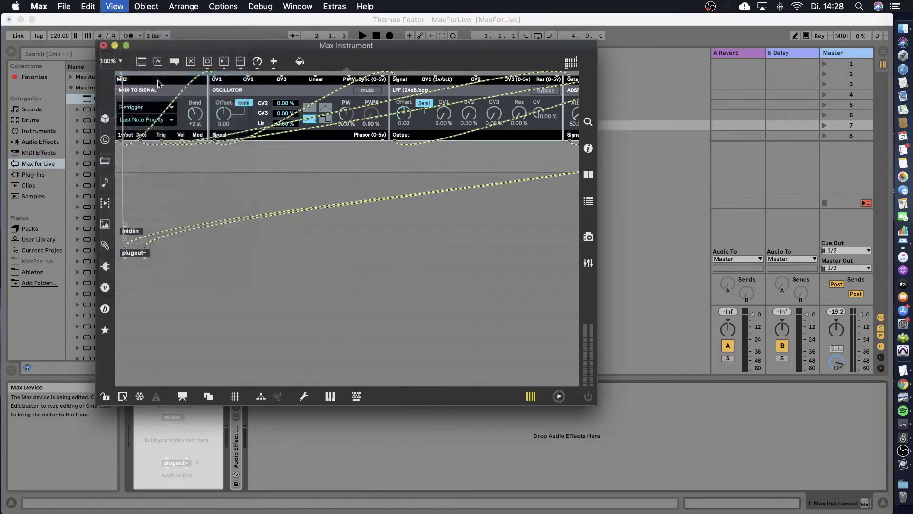
left_click_drag(577, 95, 508, 69)
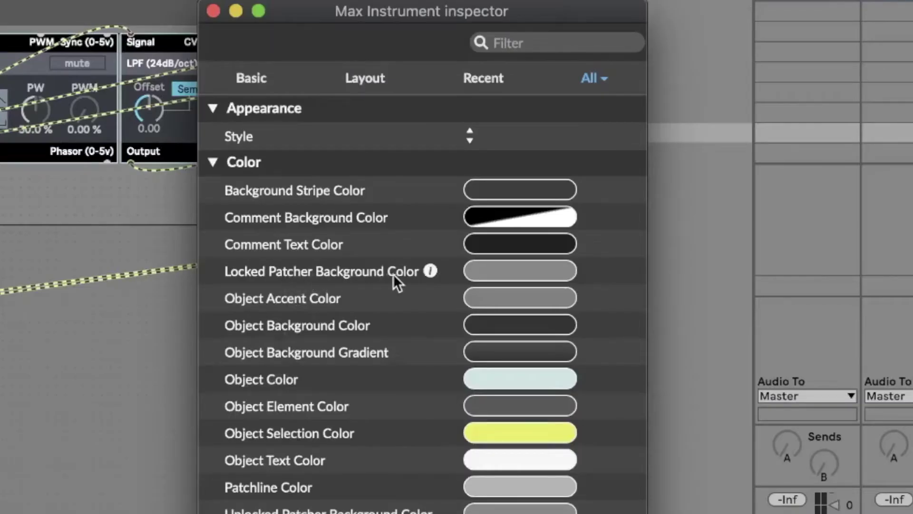
left_click(518, 272)
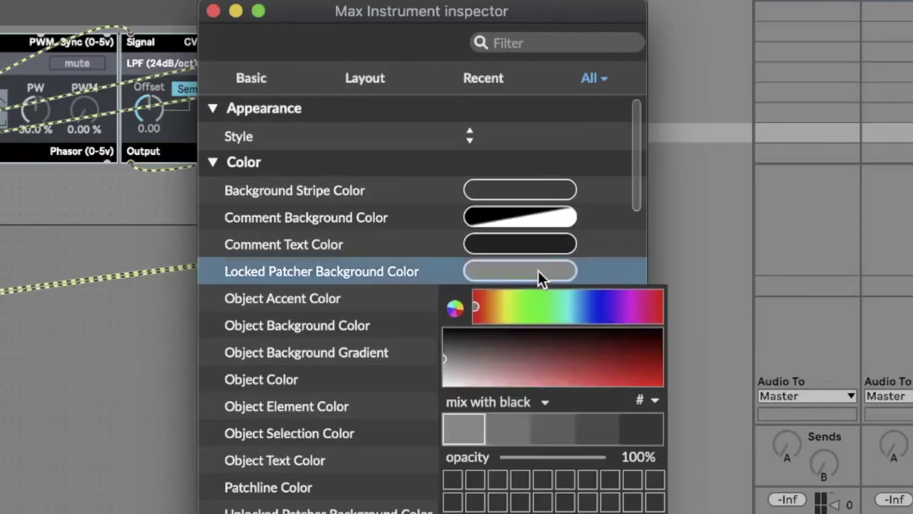
left_click_drag(496, 350, 439, 325)
left_click(213, 10)
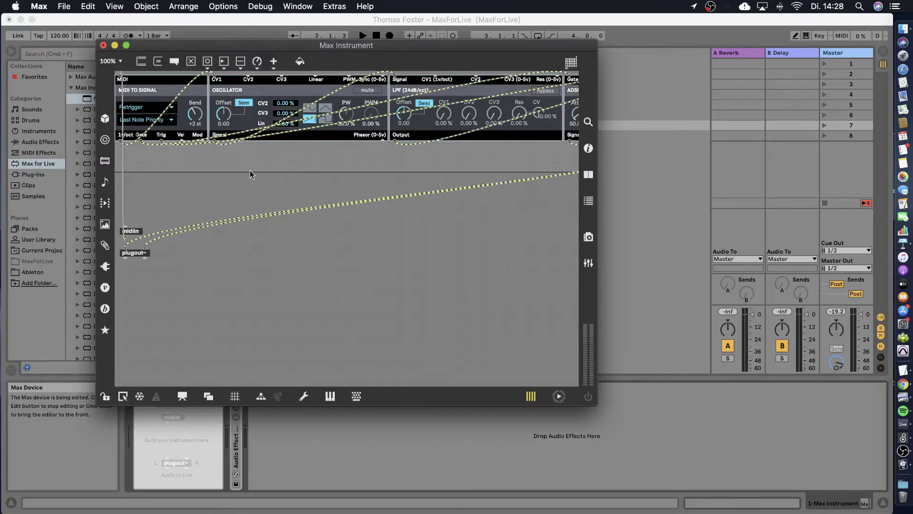
- Lock the patch from the View menu so all cords are hidden
left_click(135, 4)
mouse_move(116, 4)
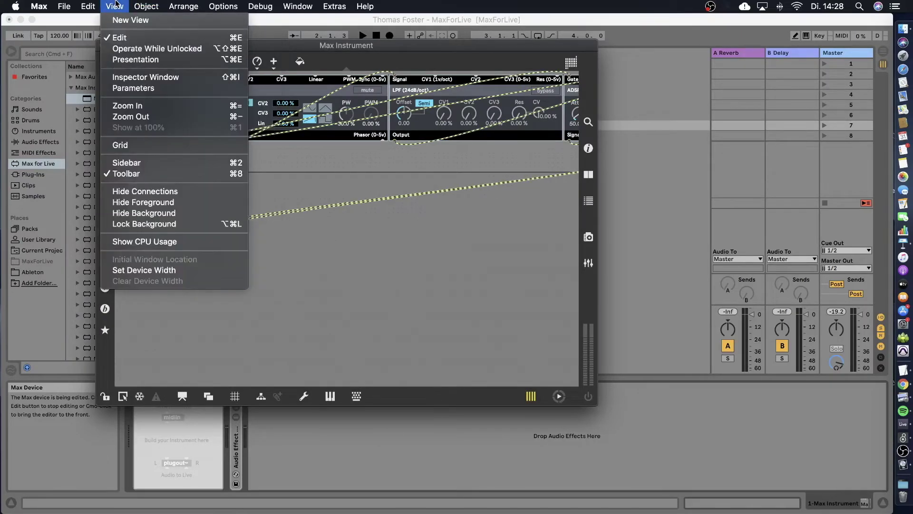
left_click(119, 37)
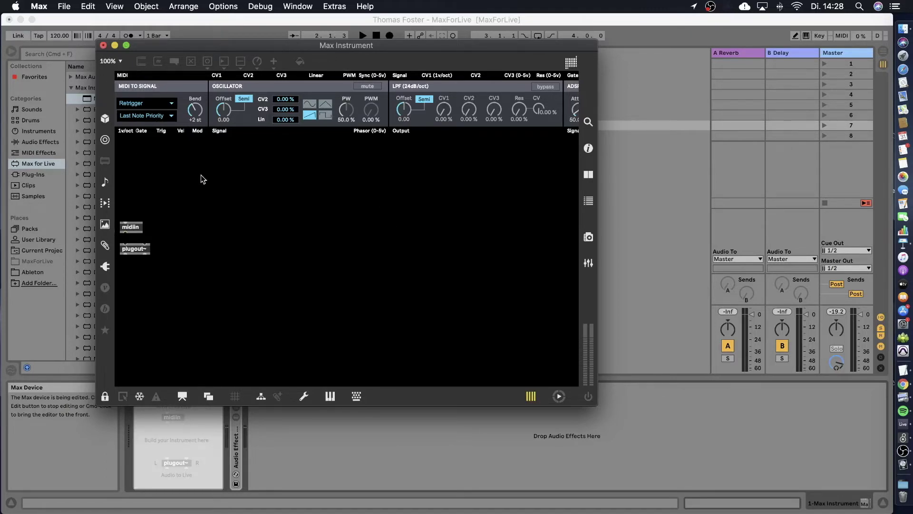
- Close the patch editor, saving the device as 'MyFirstInstrument'
left_click(103, 45)
left_click(446, 114)
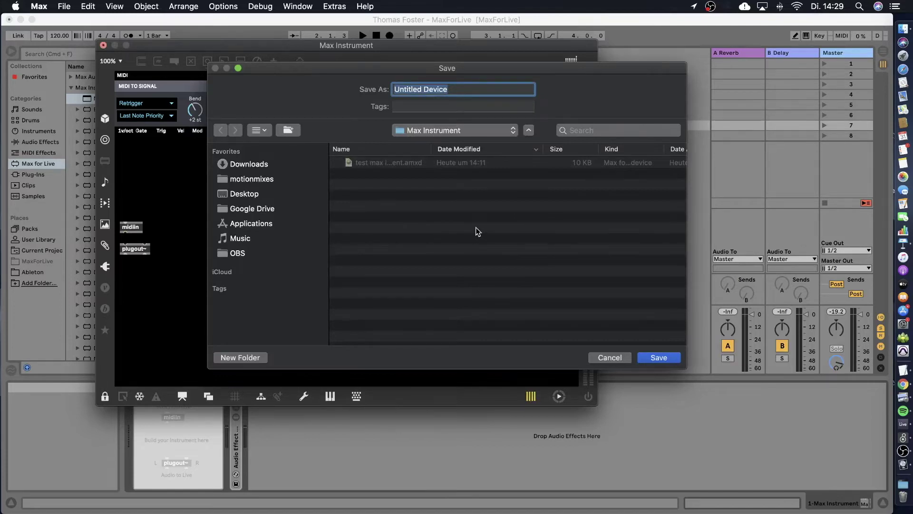
type("M")
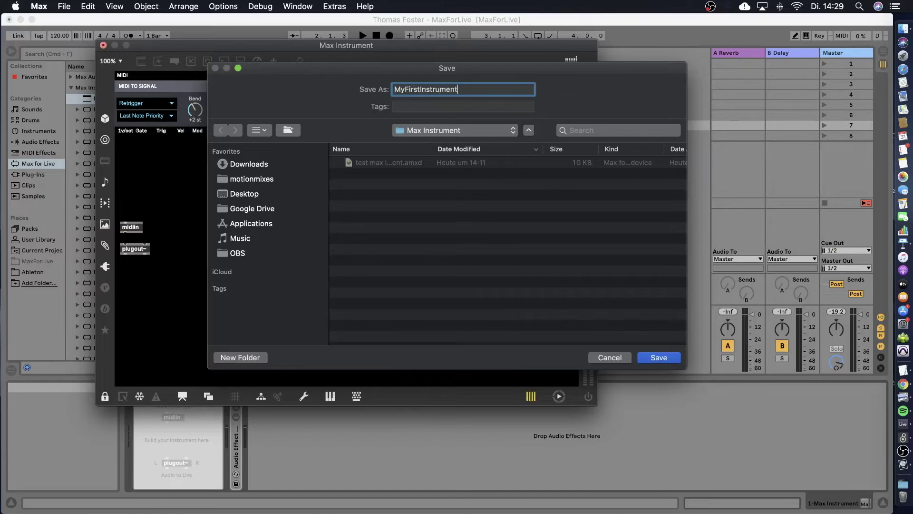
type("yFirstInstrument")
key("Return")
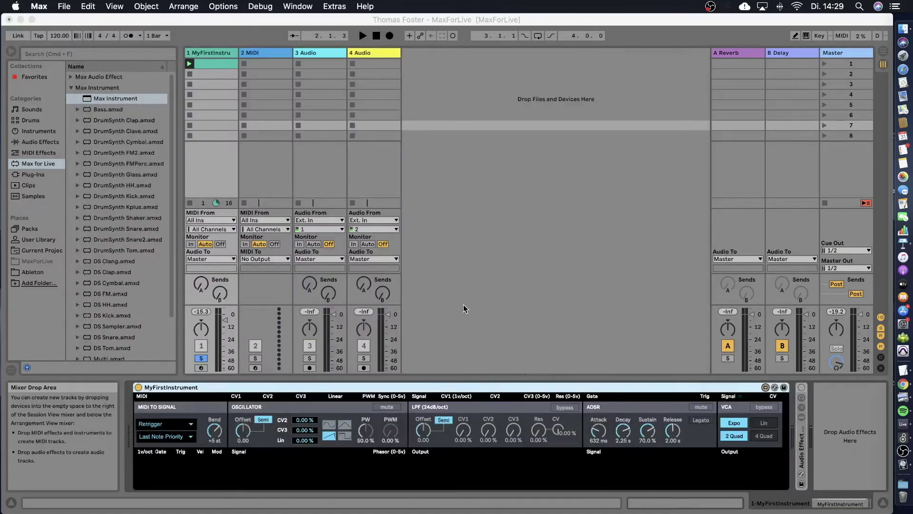
- Play the track, set release to 432 ms, switch to a triangle wave and lengthen attack
key("space")
left_click_drag(673, 431, 673, 450)
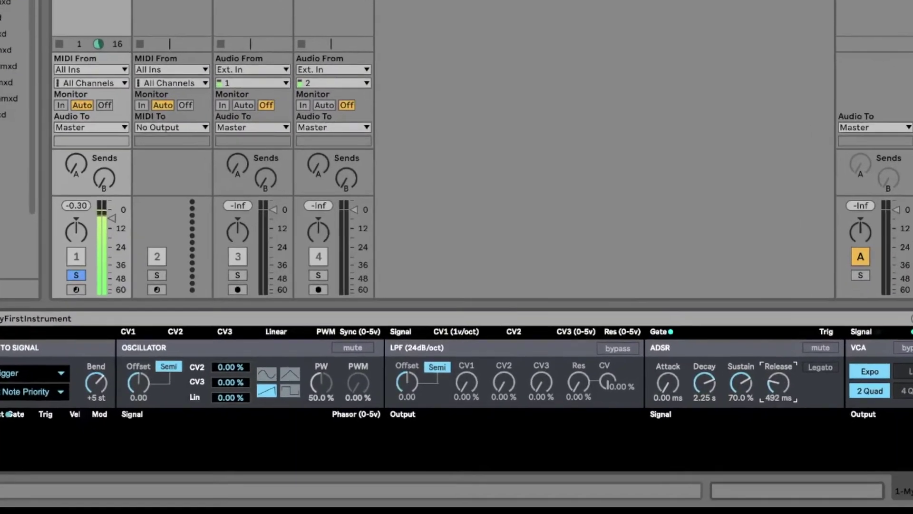
left_click_drag(778, 383, 778, 392)
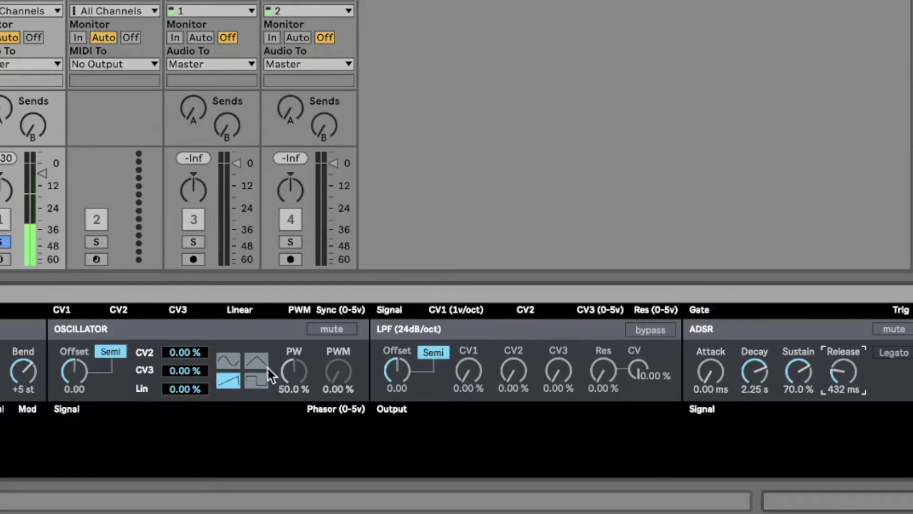
left_click(257, 362)
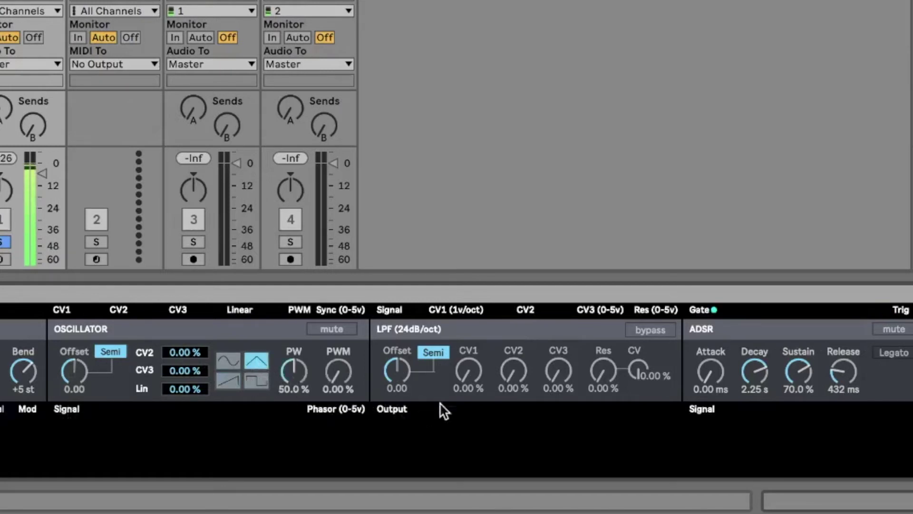
left_click_drag(703, 396, 709, 377)
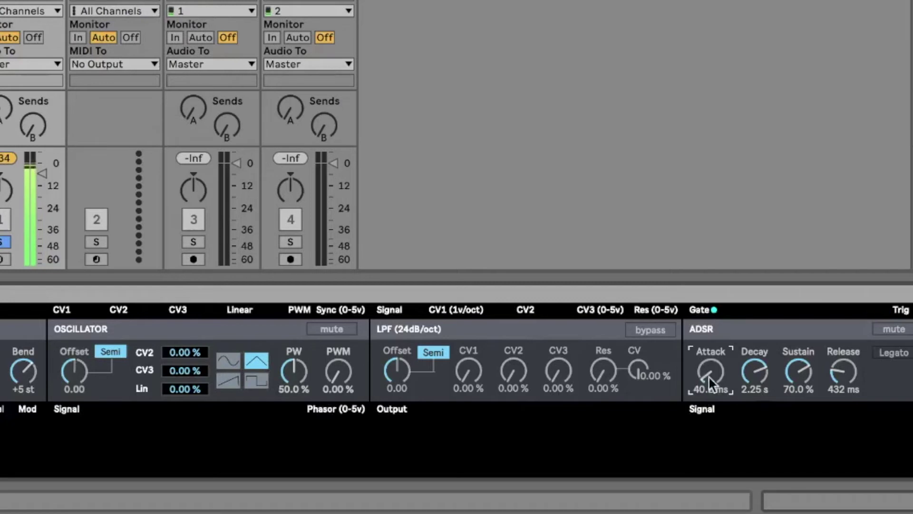
- Put the filter in Freq mode at 1.28 kHz; set attack 7.94 ms, decay 291 ms, sustain 29.1%
left_click(437, 353)
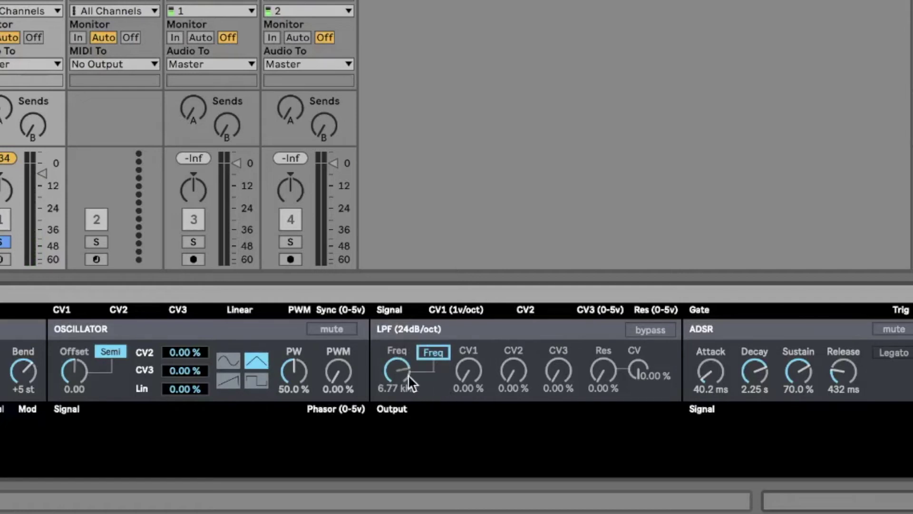
left_click_drag(399, 364, 399, 385)
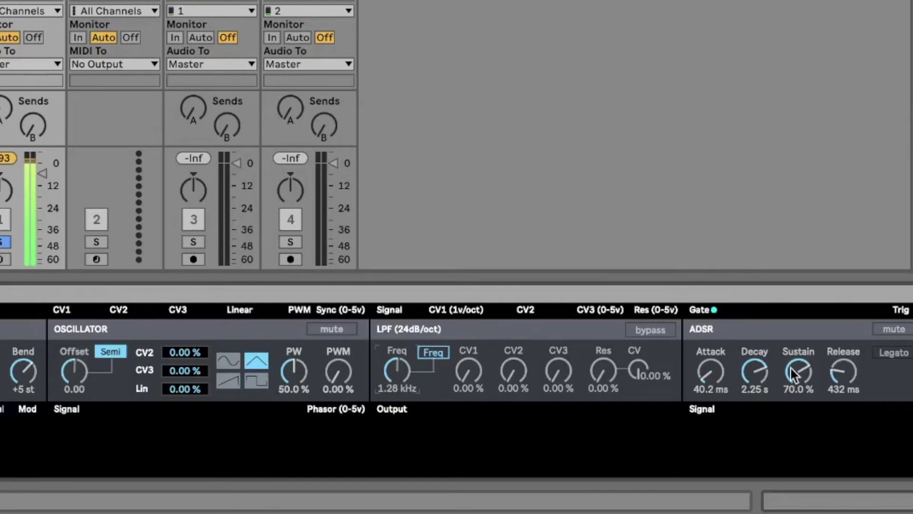
left_click_drag(790, 367, 790, 418)
left_click_drag(755, 371, 755, 390)
left_click_drag(711, 371, 798, 359)
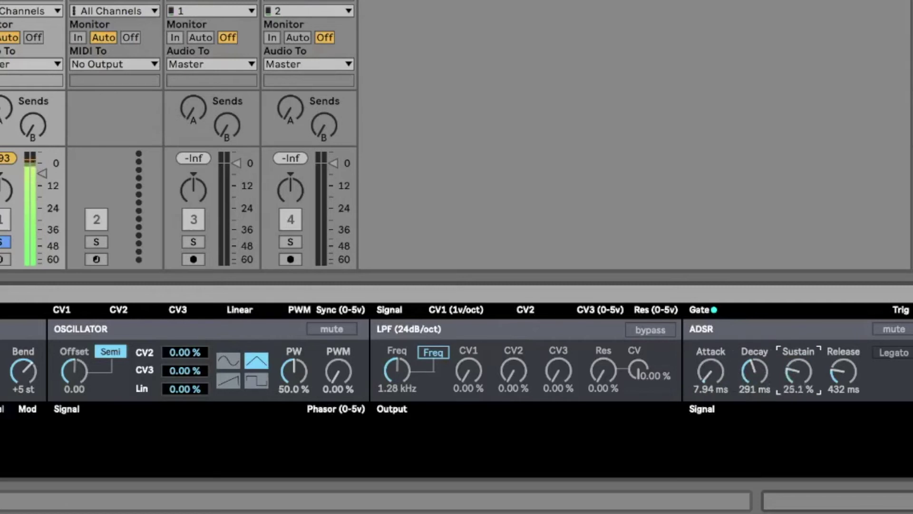
left_click(826, 370)
left_click_drag(798, 371, 798, 366)
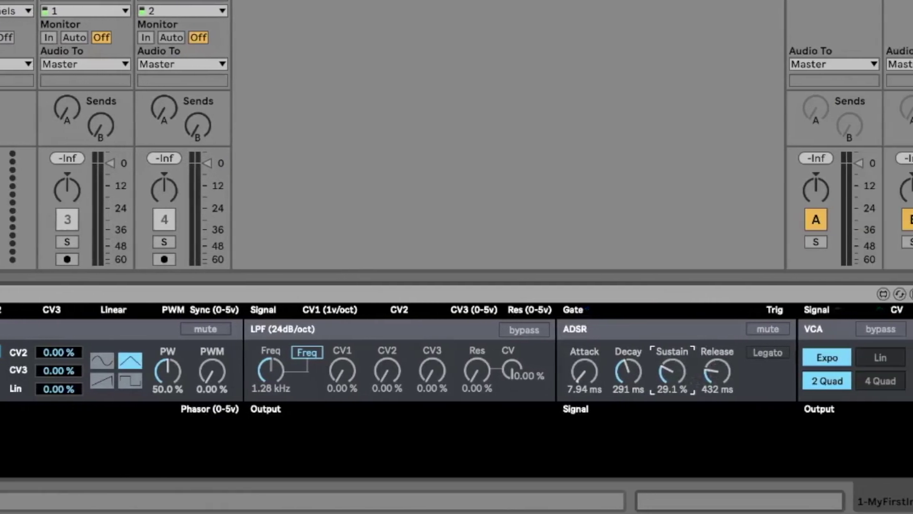
- Expand the Audio Effect Rack, Reverb, second rack's Redux chain and Filter Delay devices
double_click(866, 403)
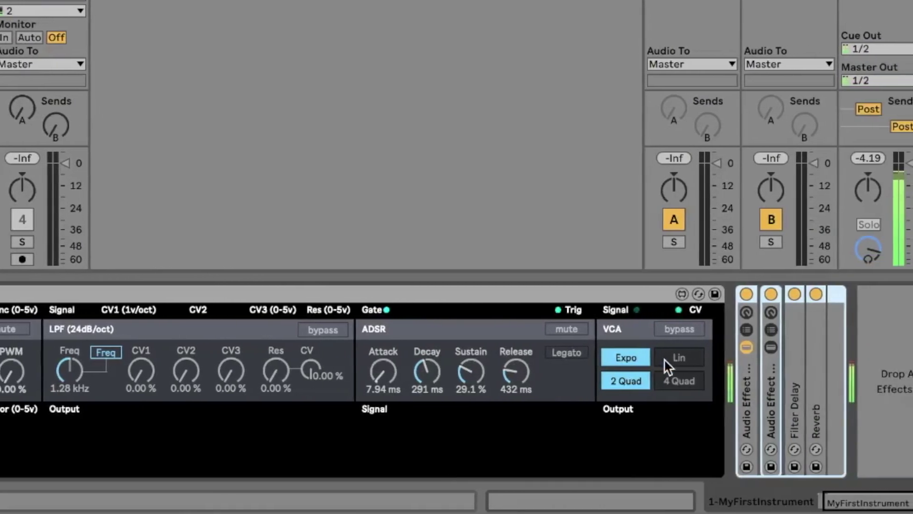
double_click(780, 427)
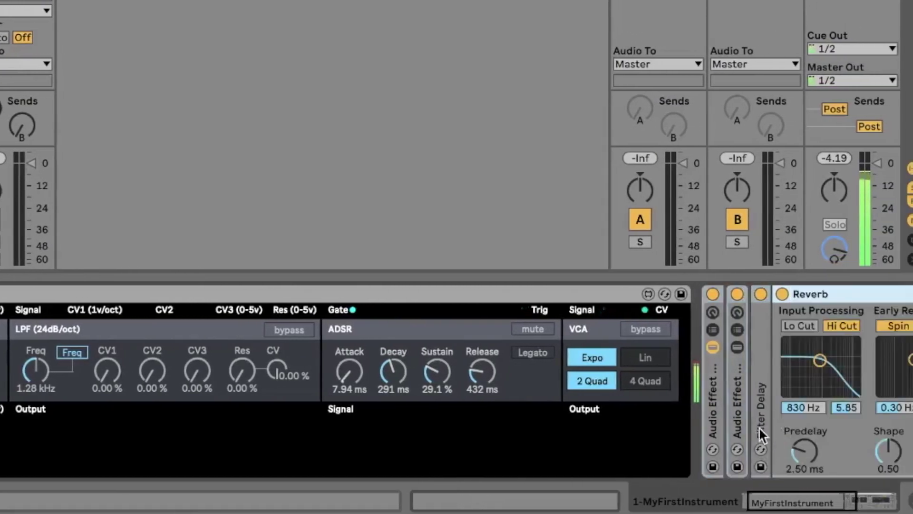
double_click(735, 424)
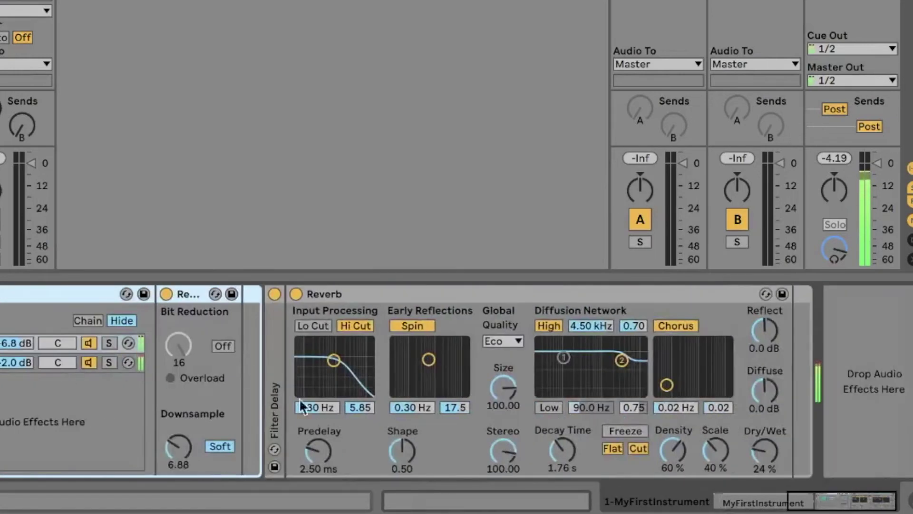
double_click(269, 396)
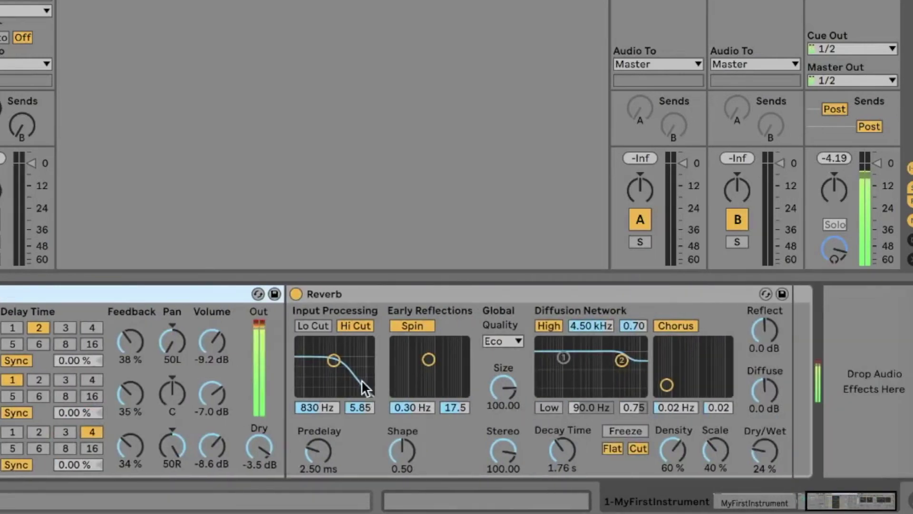
scroll(362, 379, "left", 15)
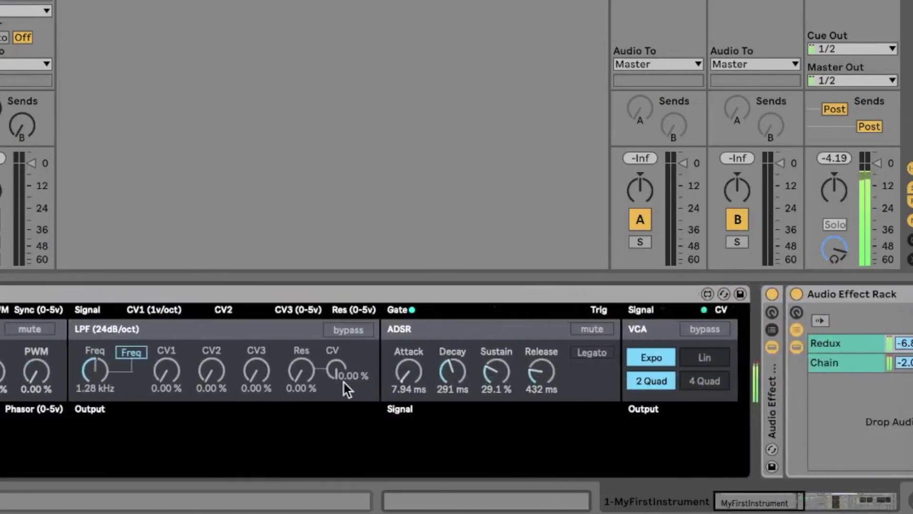